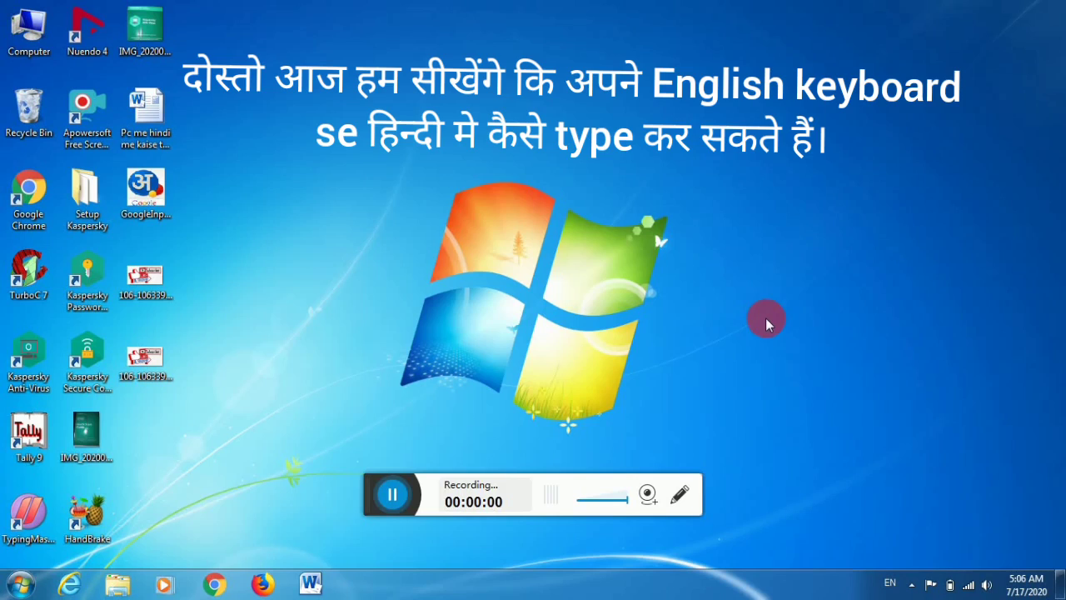
Step: Mark the EN language indicator in the taskbar with a red rectangle and clear the marking
{"action": "left_click", "coordinate": [679, 500]}
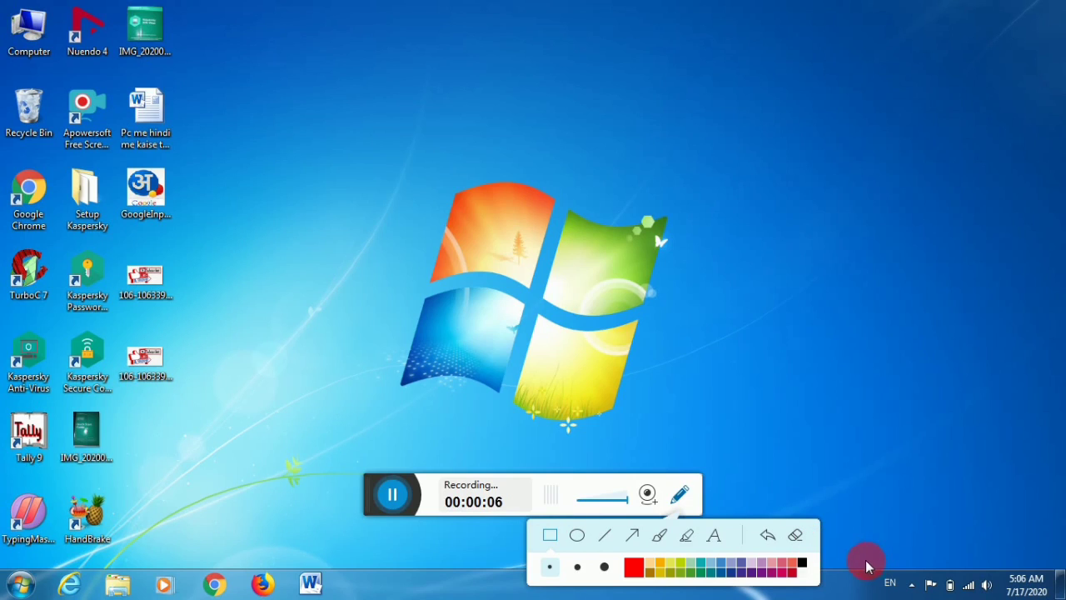
{"action": "left_click_drag", "start_coordinate": [866, 562], "coordinate": [902, 593]}
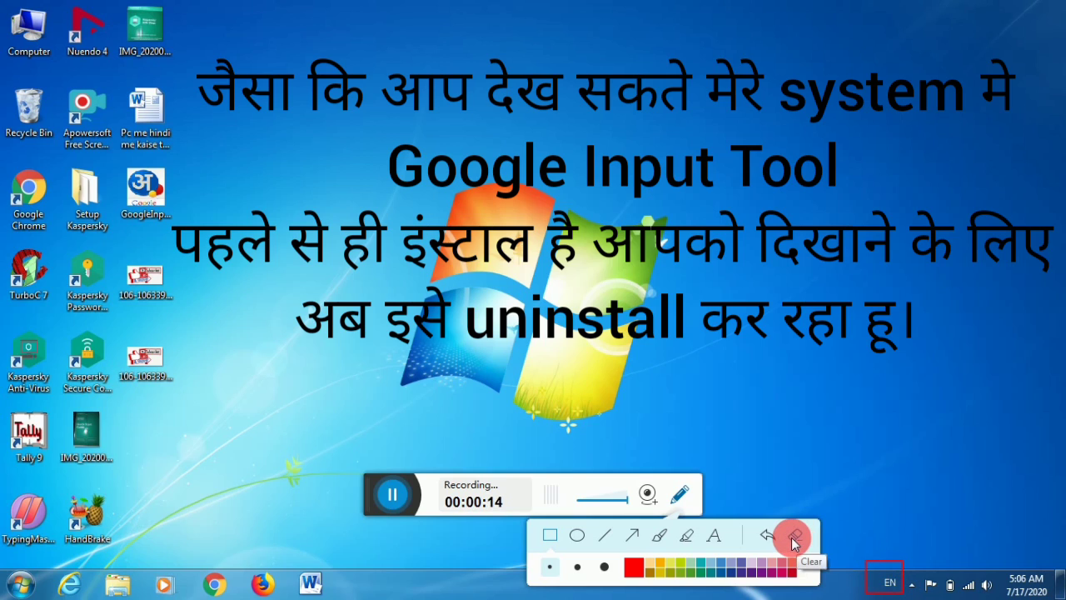
{"action": "left_click", "coordinate": [792, 538]}
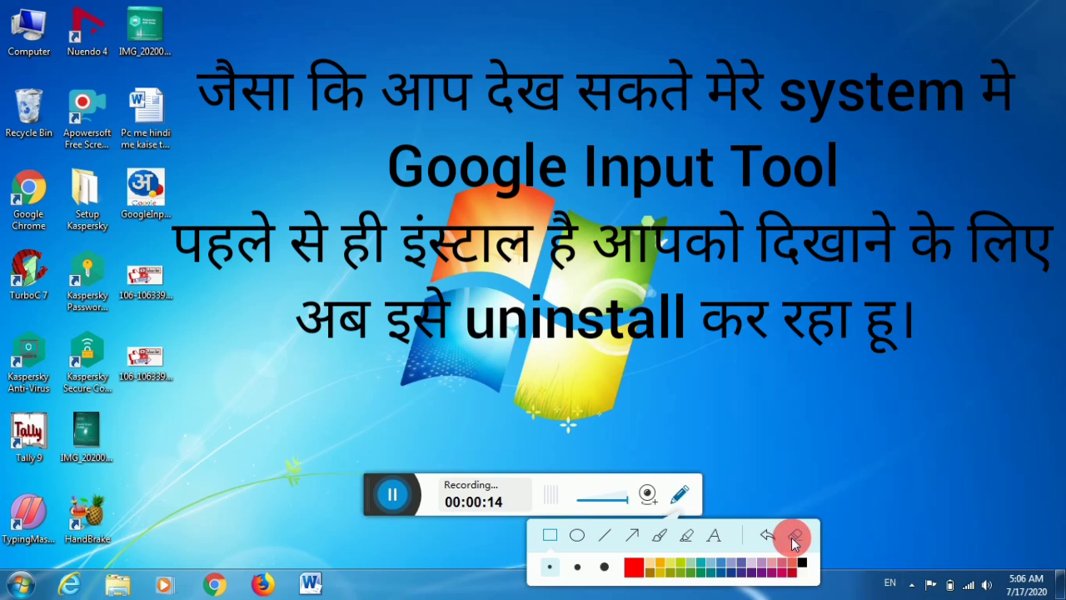
{"action": "left_click", "coordinate": [680, 497]}
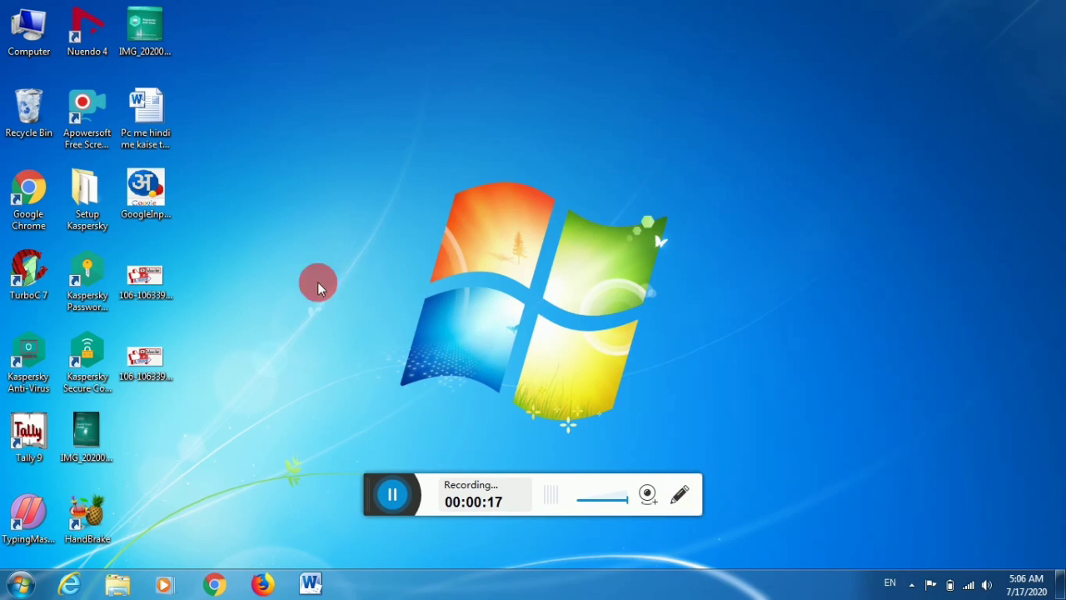
Step: Open the Control Panel's list of installed programs for uninstalling
{"action": "left_click", "coordinate": [23, 585]}
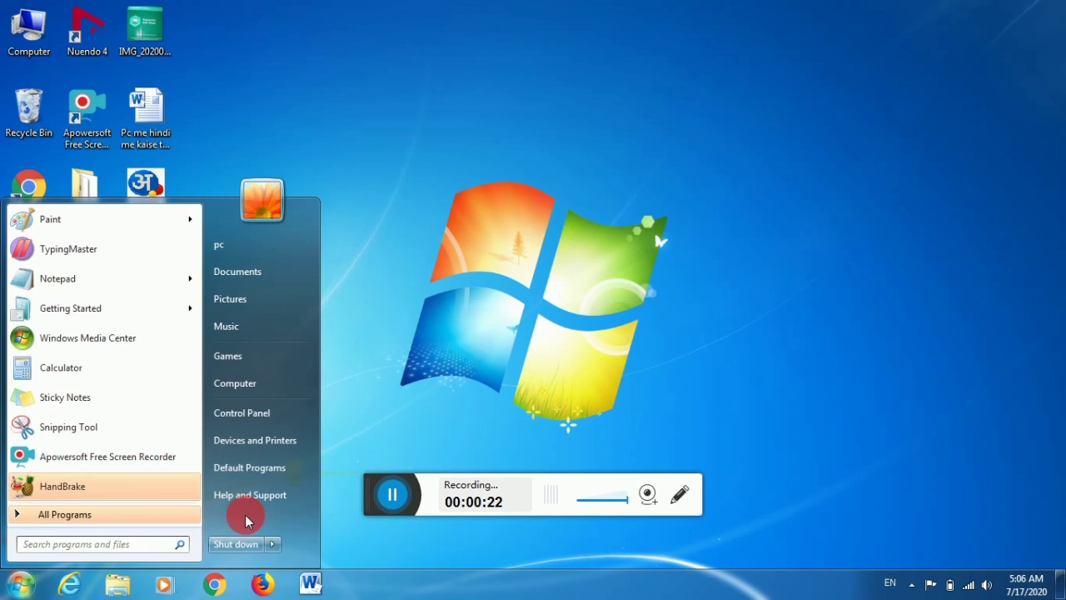
{"action": "left_click", "coordinate": [240, 422]}
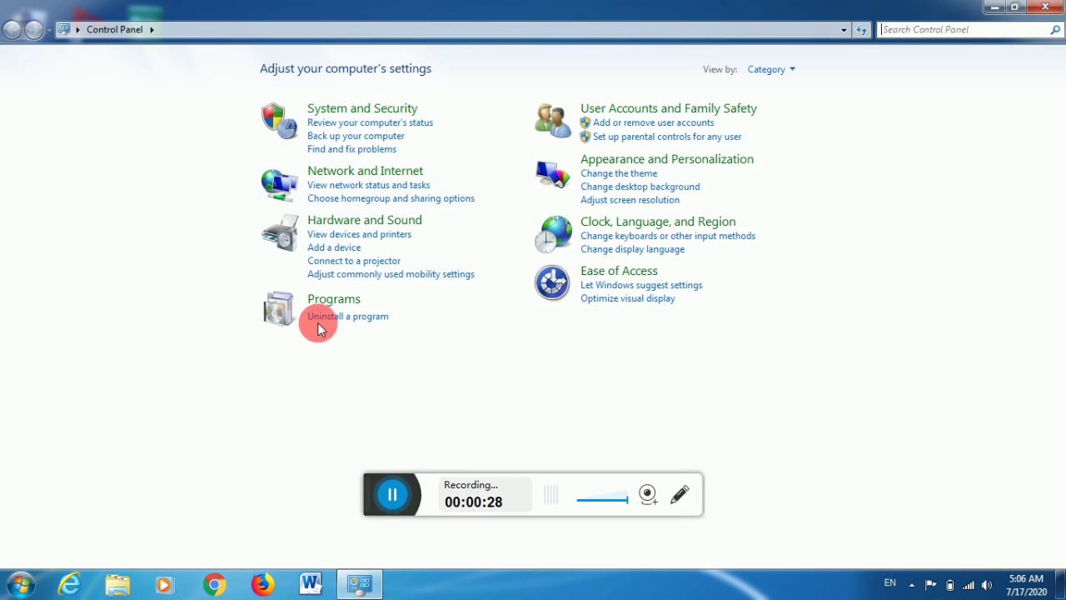
{"action": "left_click", "coordinate": [320, 301]}
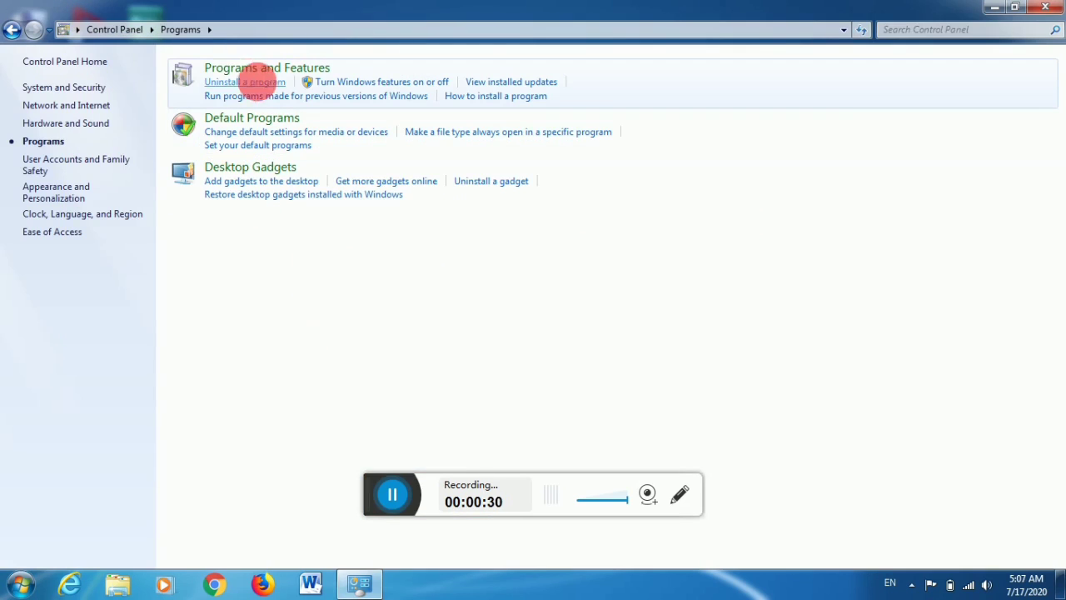
{"action": "left_click", "coordinate": [243, 83]}
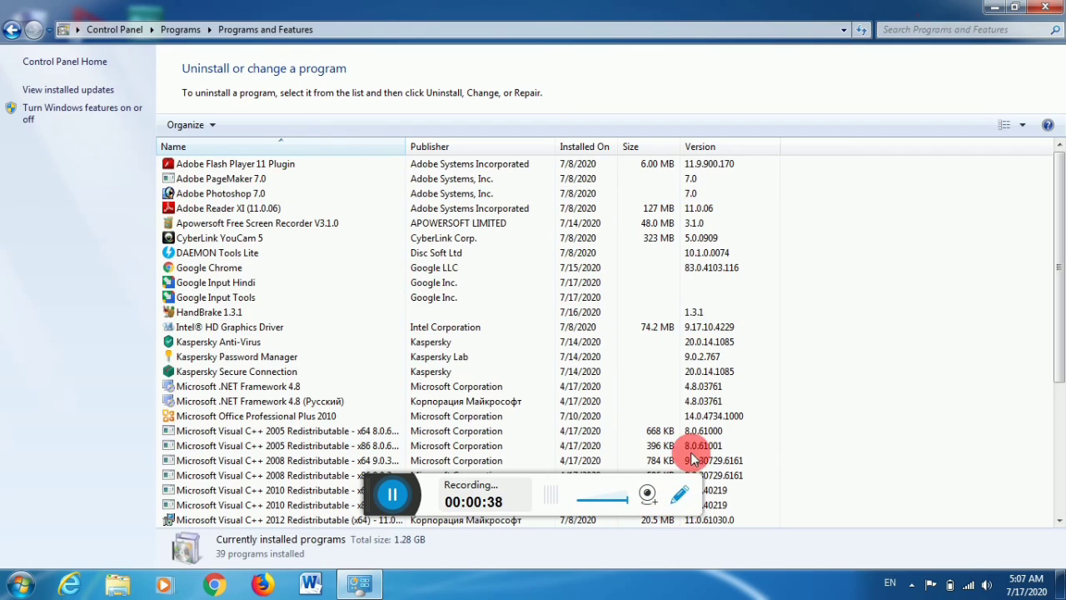
Step: Mark the Google Input Hindi and Google Input Tools entries with a red rectangle and clear the marking
{"action": "left_click", "coordinate": [679, 494]}
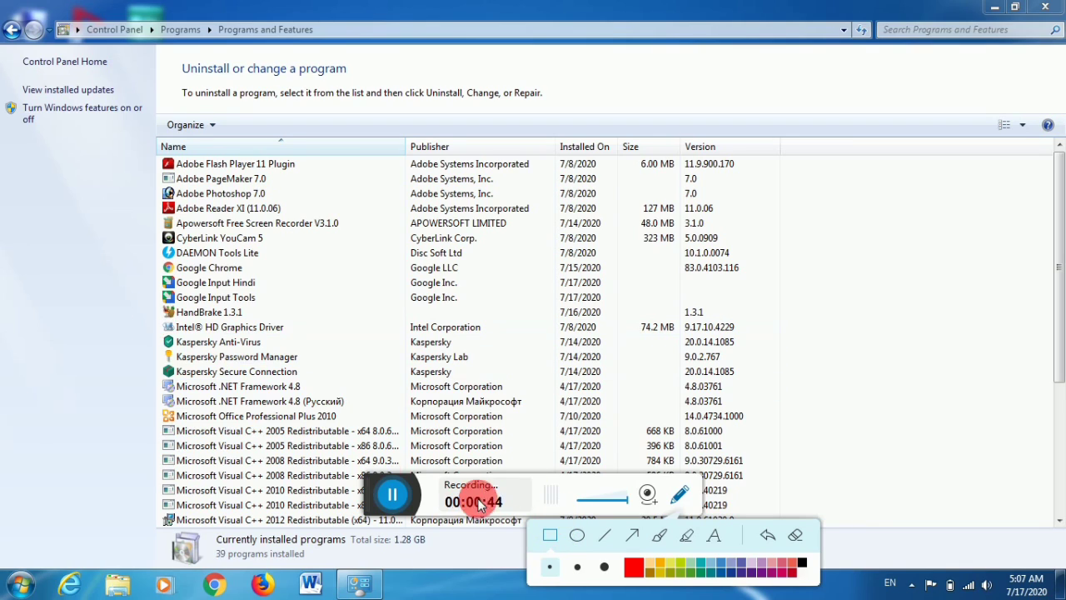
{"action": "mouse_move", "coordinate": [142, 273]}
{"action": "left_mouse_down"}
{"action": "mouse_move", "coordinate": [160, 305]}
{"action": "mouse_move", "coordinate": [220, 293]}
{"action": "mouse_move", "coordinate": [248, 307]}
{"action": "mouse_move", "coordinate": [381, 319]}
{"action": "mouse_move", "coordinate": [729, 306]}
{"action": "left_mouse_up"}
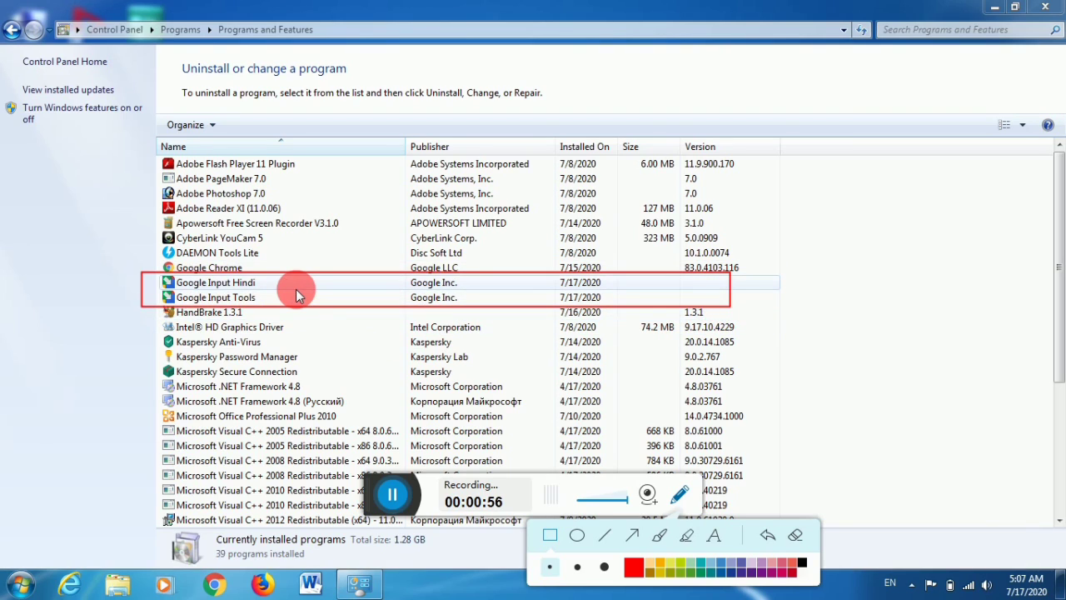
{"action": "left_click", "coordinate": [796, 537]}
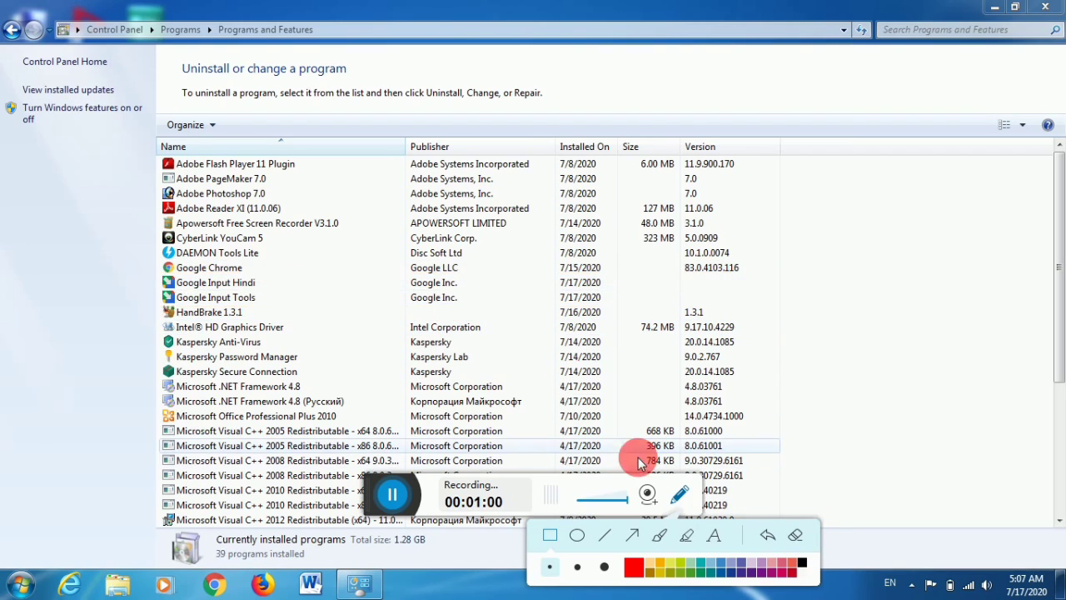
{"action": "left_click", "coordinate": [680, 494]}
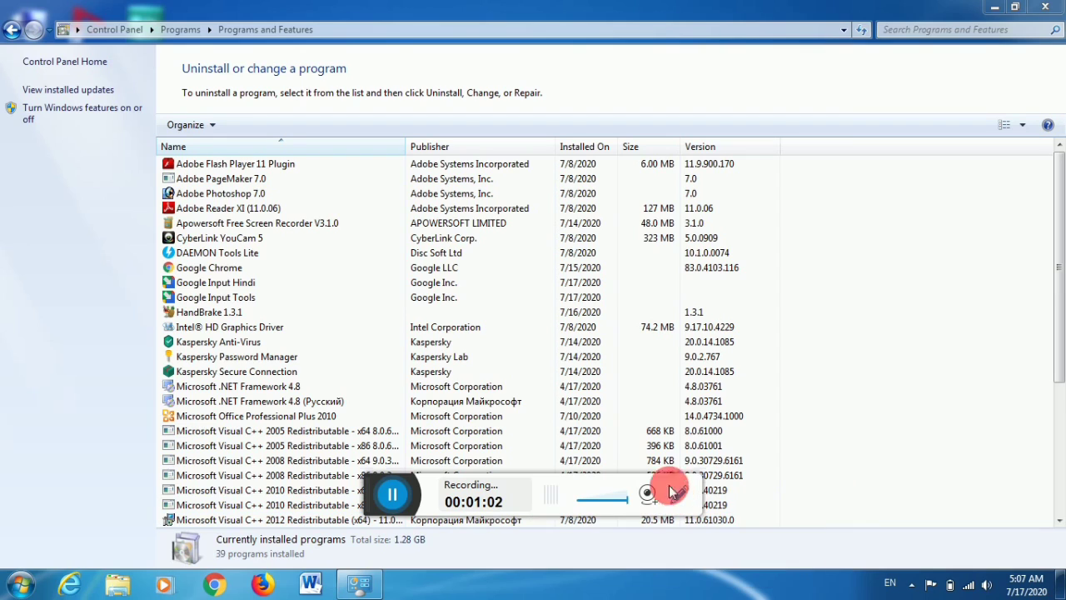
Step: Uninstall Google Input Hindi and dismiss the completion message
{"action": "left_click", "coordinate": [193, 284]}
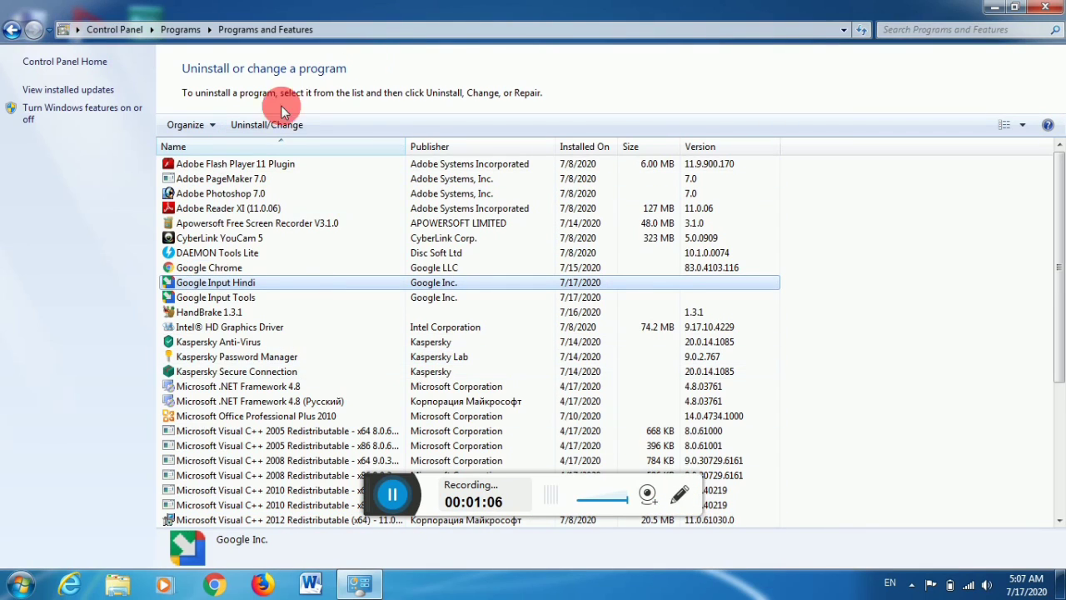
{"action": "left_click", "coordinate": [246, 124]}
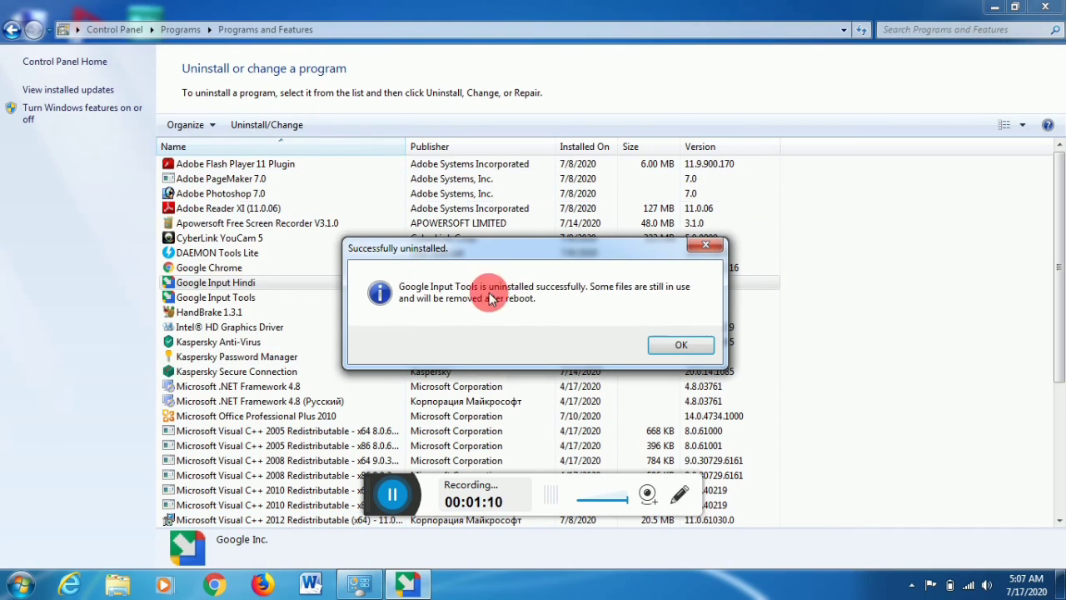
{"action": "left_click", "coordinate": [679, 346]}
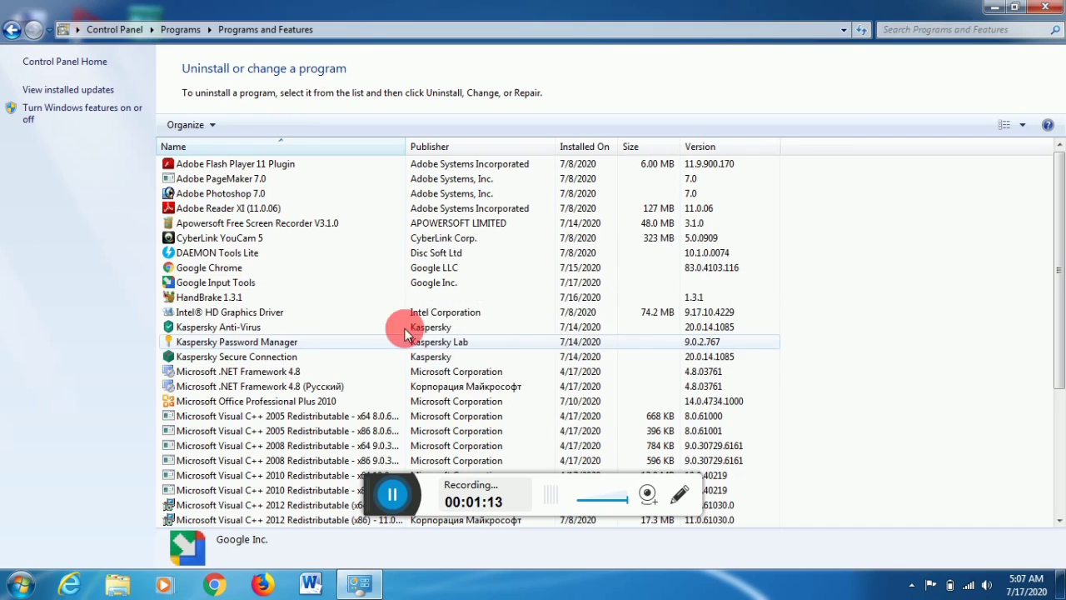
Step: Uninstall Google Input Tools and close the installed programs window
{"action": "left_click", "coordinate": [195, 282]}
{"action": "left_click", "coordinate": [245, 132]}
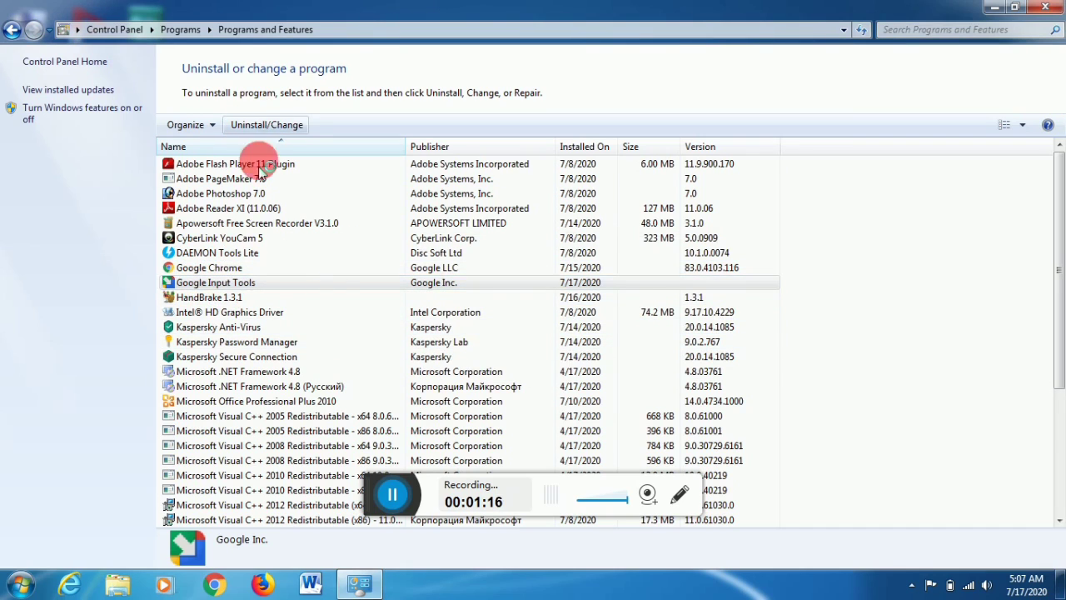
{"action": "left_click", "coordinate": [563, 344]}
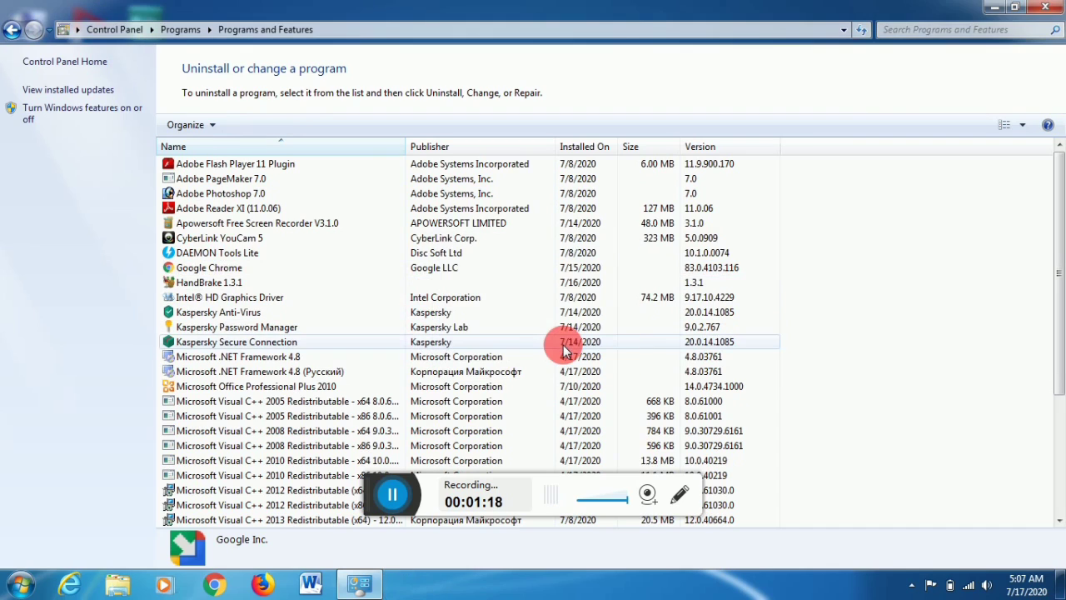
{"action": "left_click", "coordinate": [1039, 10]}
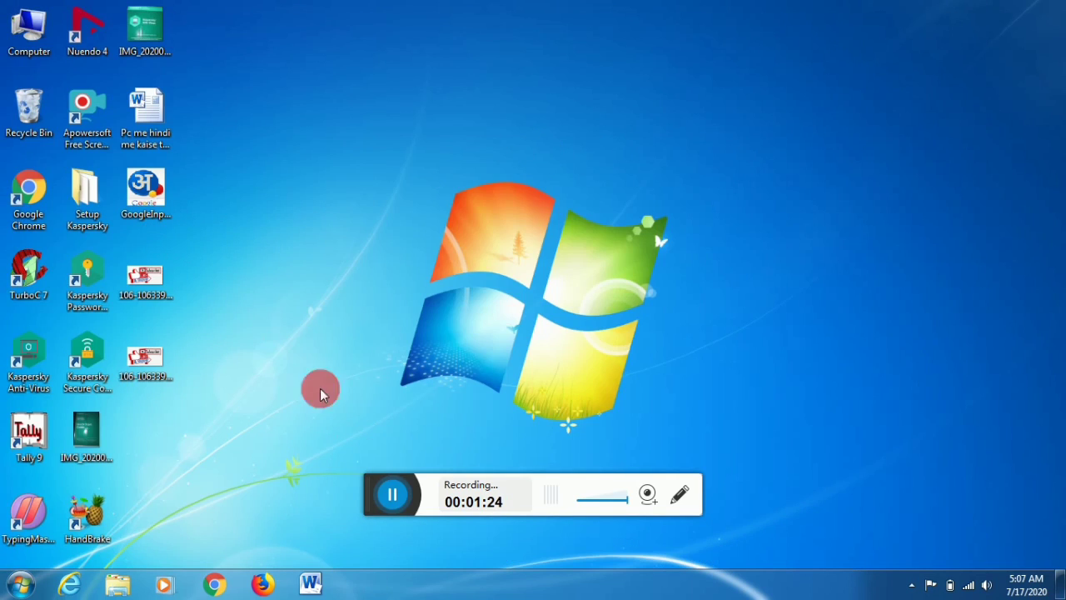
Step: Mark the Google Input Tool setup file on the desktop with a red rectangle and remove the marking
{"action": "left_click", "coordinate": [679, 495]}
{"action": "left_click", "coordinate": [553, 537]}
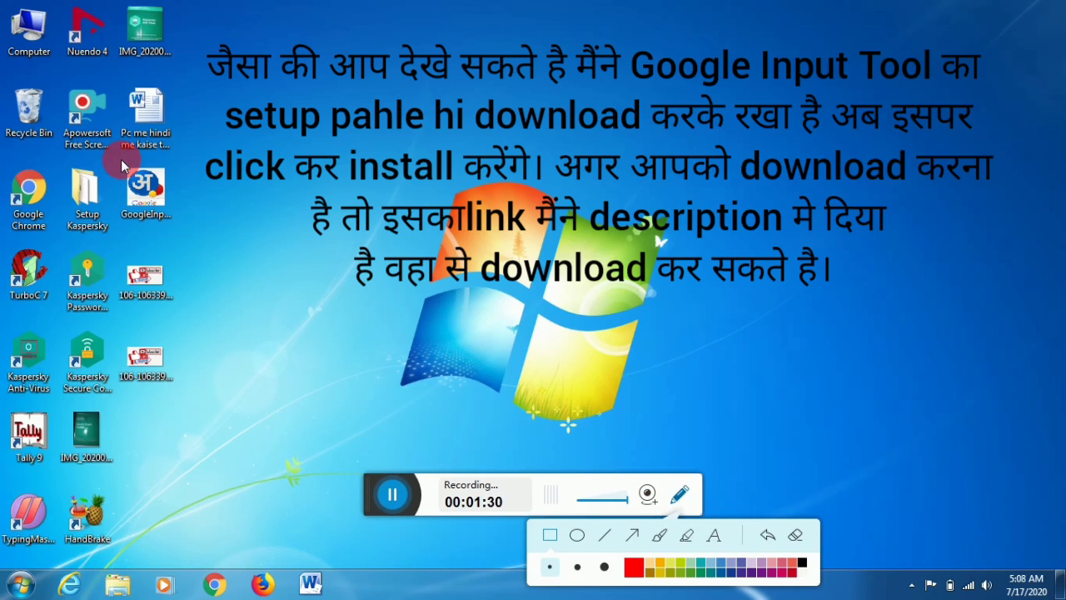
{"action": "mouse_move", "coordinate": [120, 160]}
{"action": "left_mouse_down"}
{"action": "mouse_move", "coordinate": [150, 179]}
{"action": "mouse_move", "coordinate": [176, 235]}
{"action": "left_mouse_up"}
{"action": "left_click", "coordinate": [140, 218]}
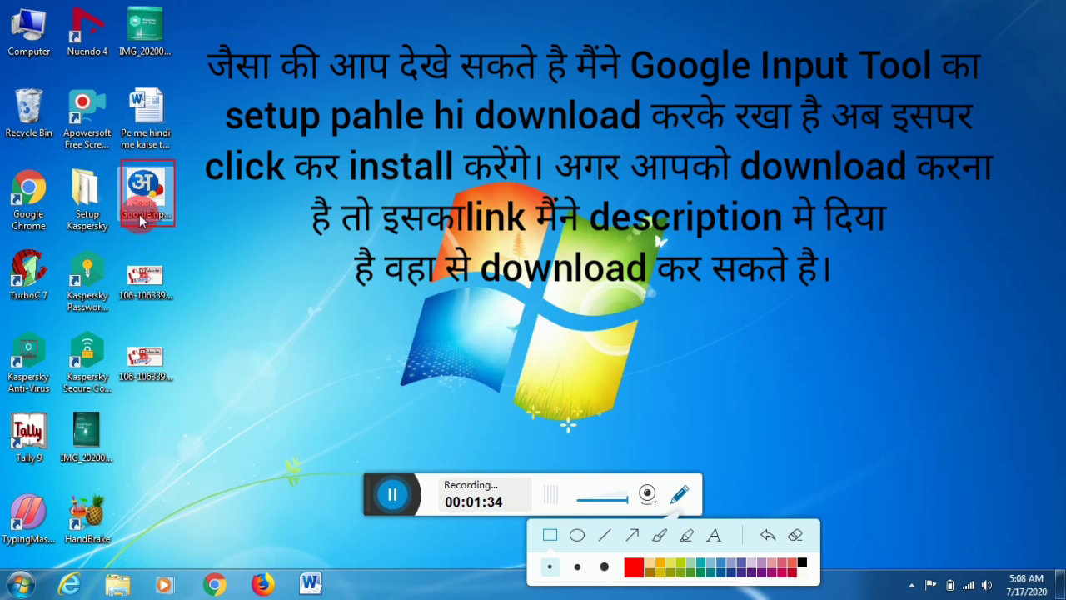
{"action": "left_click", "coordinate": [152, 219]}
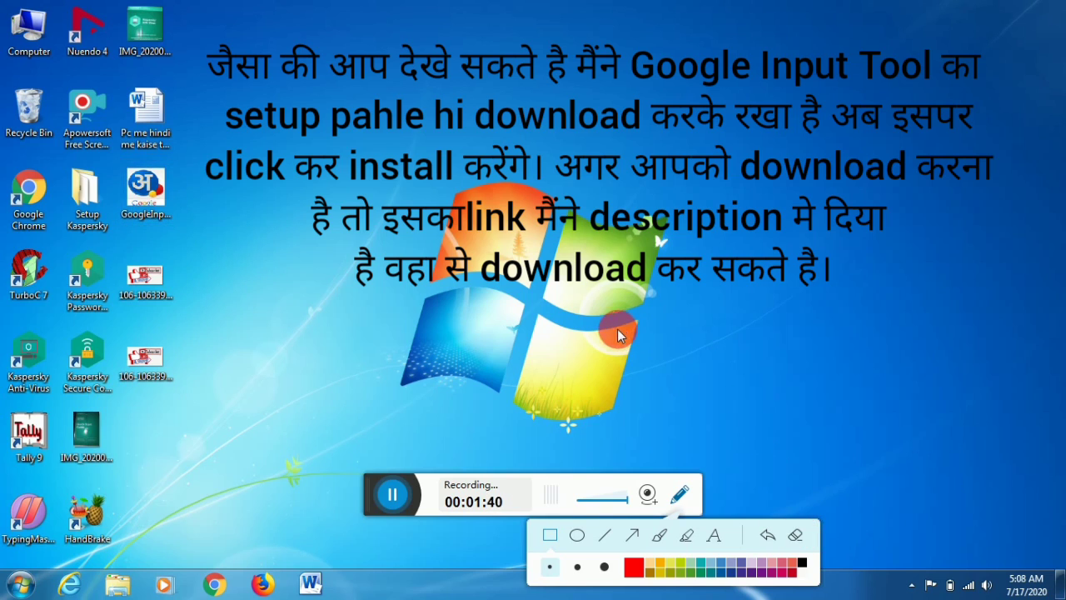
{"action": "left_click", "coordinate": [677, 497]}
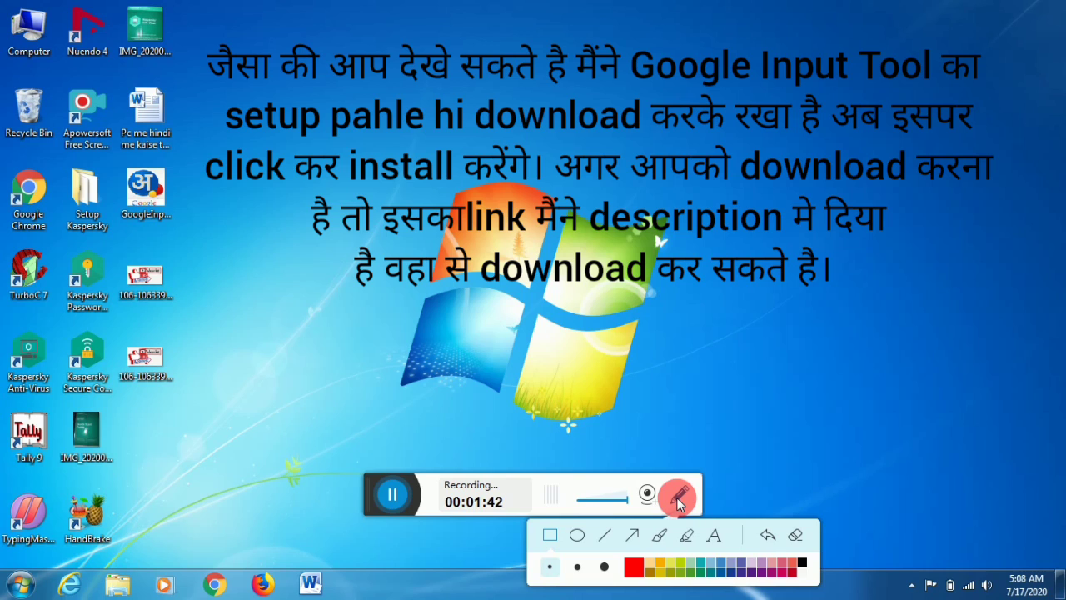
{"action": "left_click", "coordinate": [678, 499]}
Step: Launch the GoogleInputToolforHindi setup file from the desktop
{"action": "left_click", "coordinate": [158, 203]}
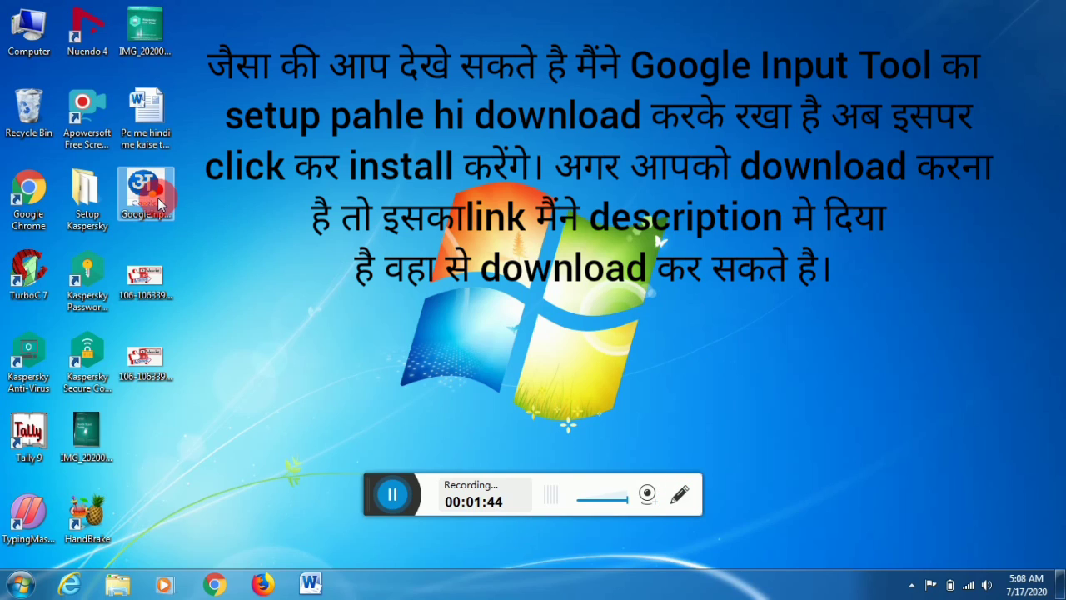
{"action": "double_click", "coordinate": [158, 204]}
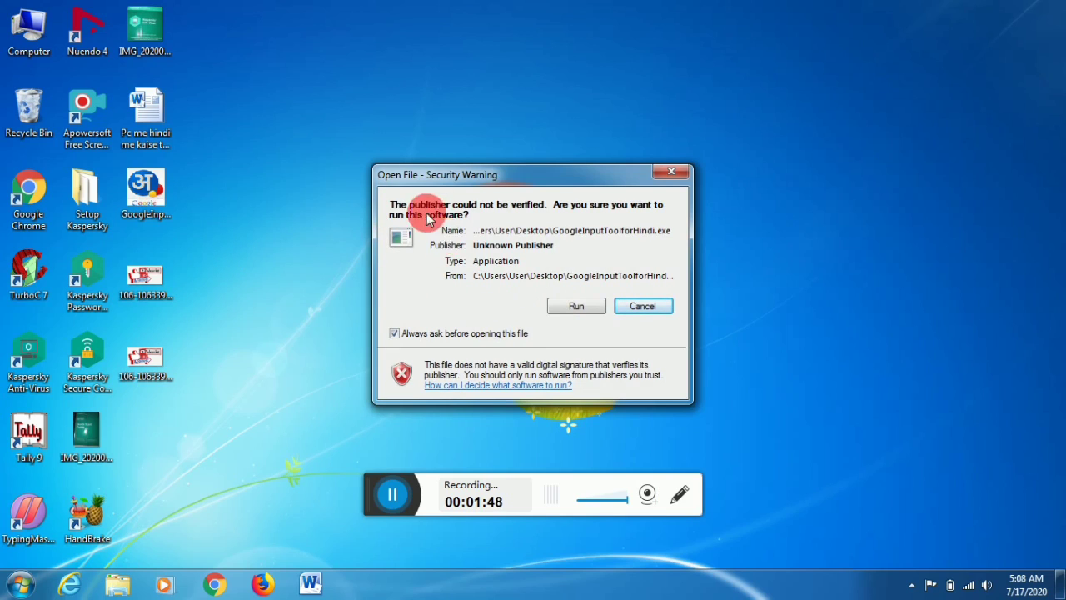
Step: Mark the Run option in the security warning with a red rectangle and remove the marking
{"action": "left_click", "coordinate": [679, 494]}
{"action": "left_click", "coordinate": [550, 535]}
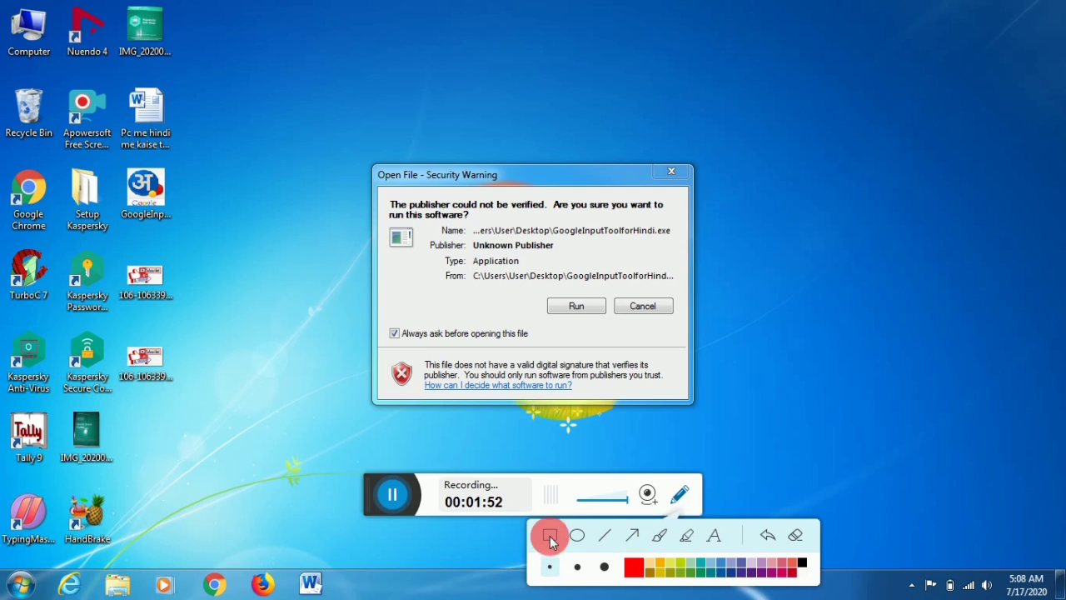
{"action": "left_click_drag", "start_coordinate": [540, 292], "coordinate": [606, 308]}
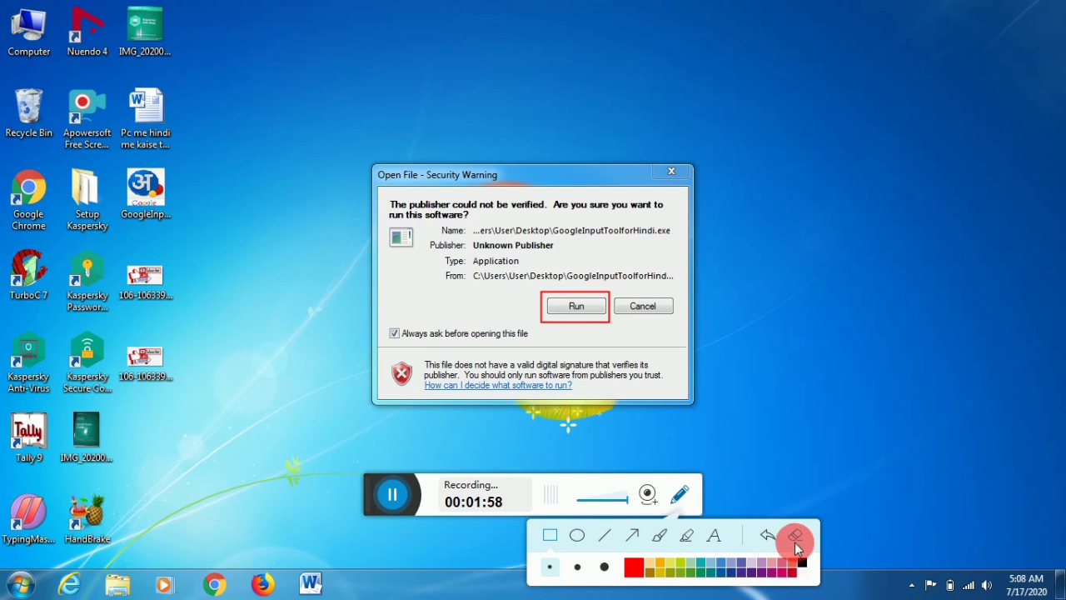
{"action": "left_click", "coordinate": [768, 535]}
{"action": "left_click", "coordinate": [679, 495]}
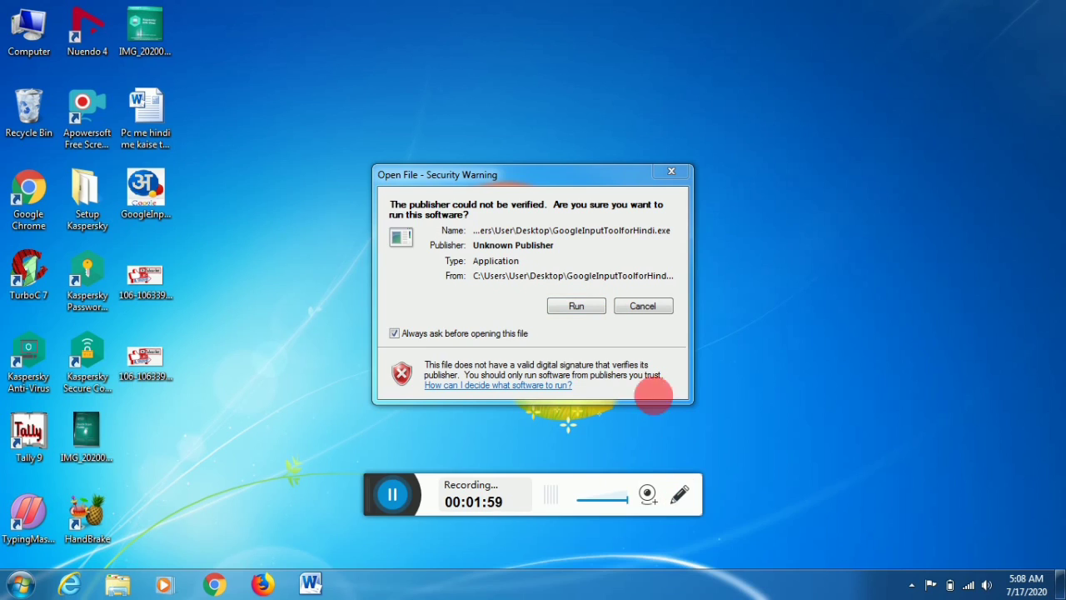
Step: Allow the unverified installer to run and finish the Google Input Tools install wizard
{"action": "left_click", "coordinate": [600, 313]}
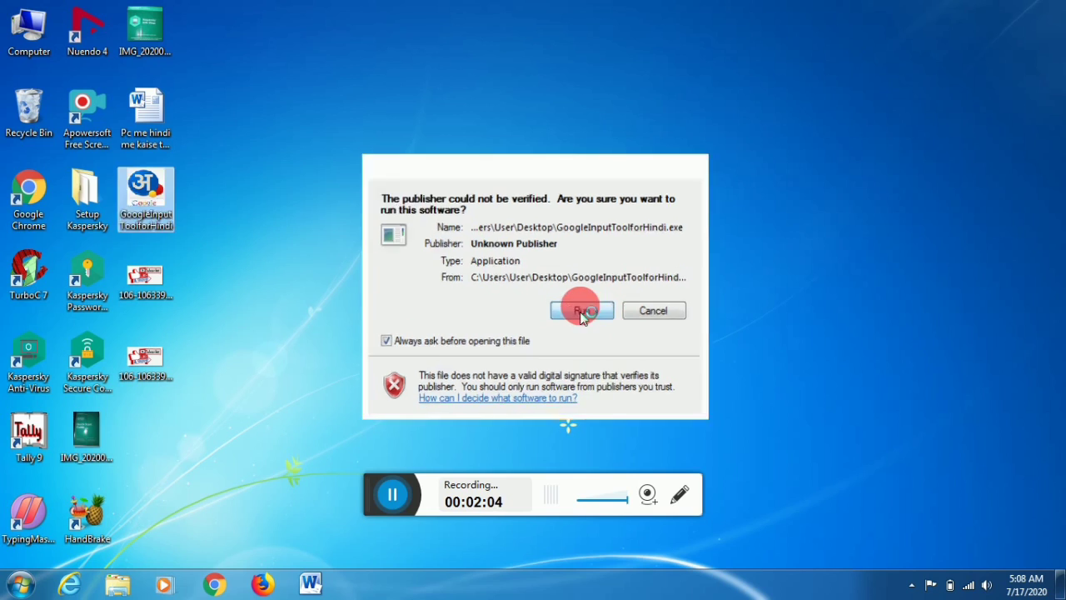
{"action": "left_click", "coordinate": [580, 308]}
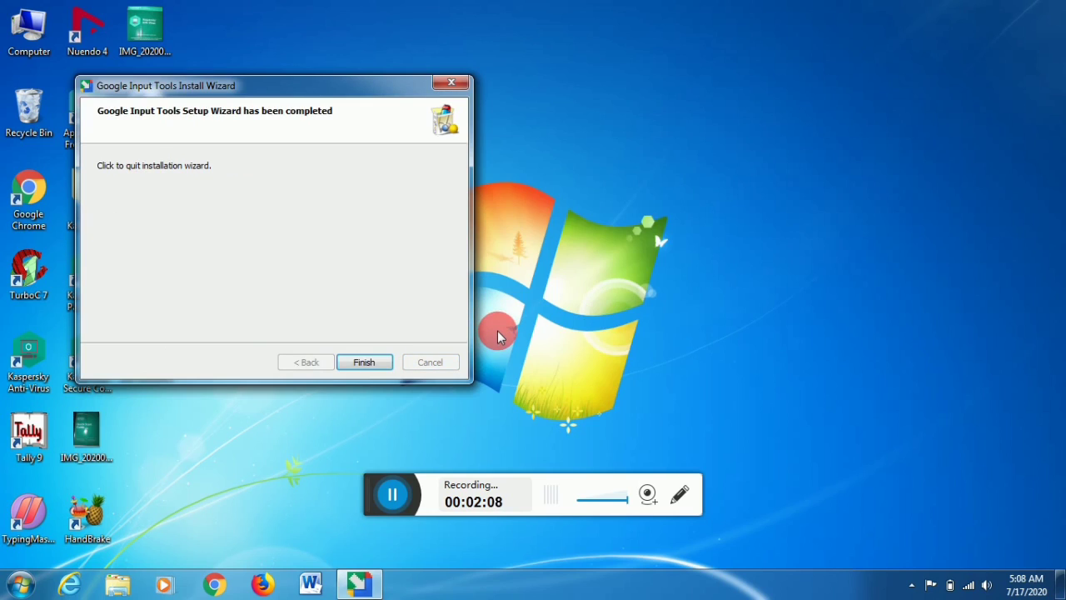
{"action": "left_click", "coordinate": [368, 362]}
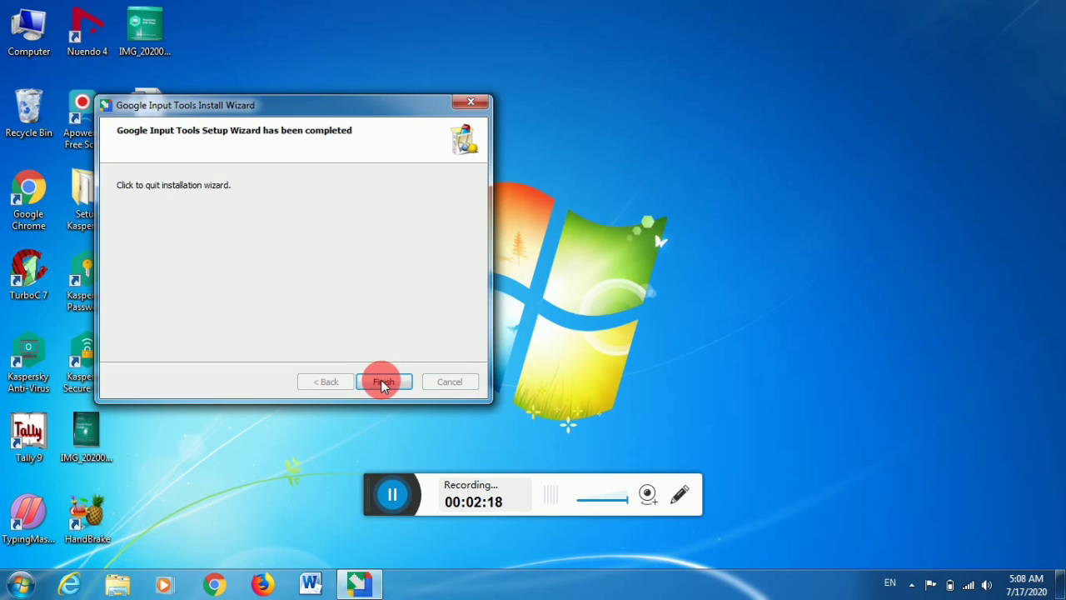
{"action": "left_click", "coordinate": [383, 386]}
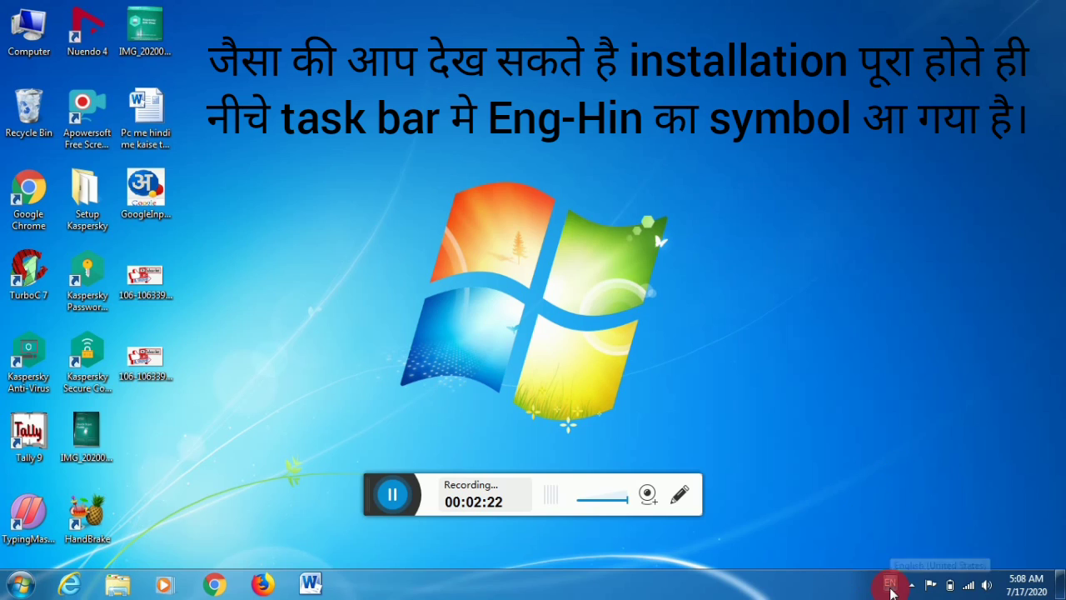
Step: Mark the EN language indicator in the taskbar with a red rectangle
{"action": "left_click", "coordinate": [683, 497]}
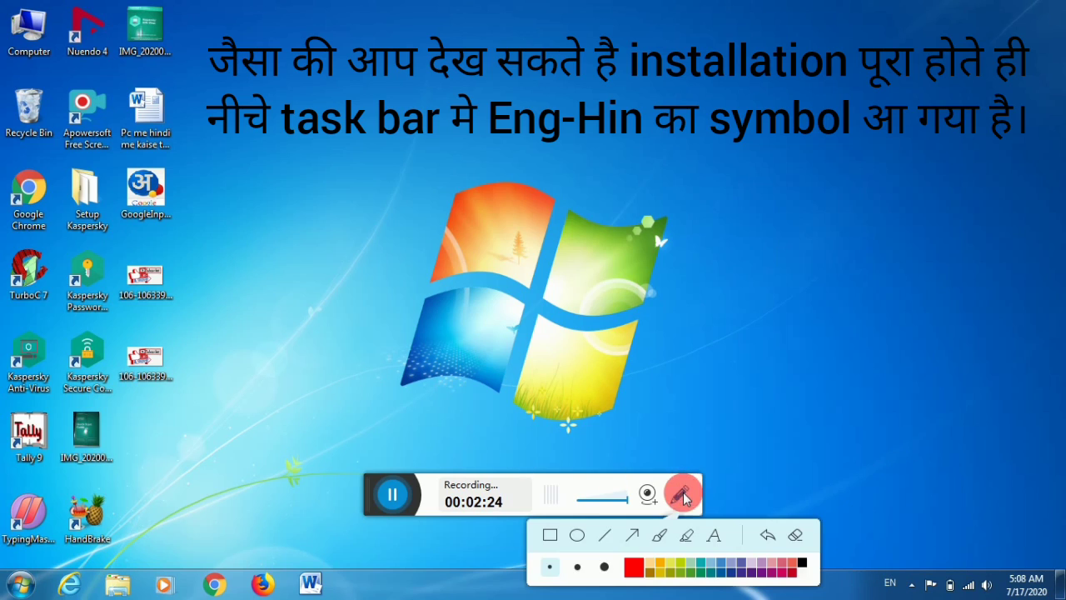
{"action": "left_click", "coordinate": [550, 536]}
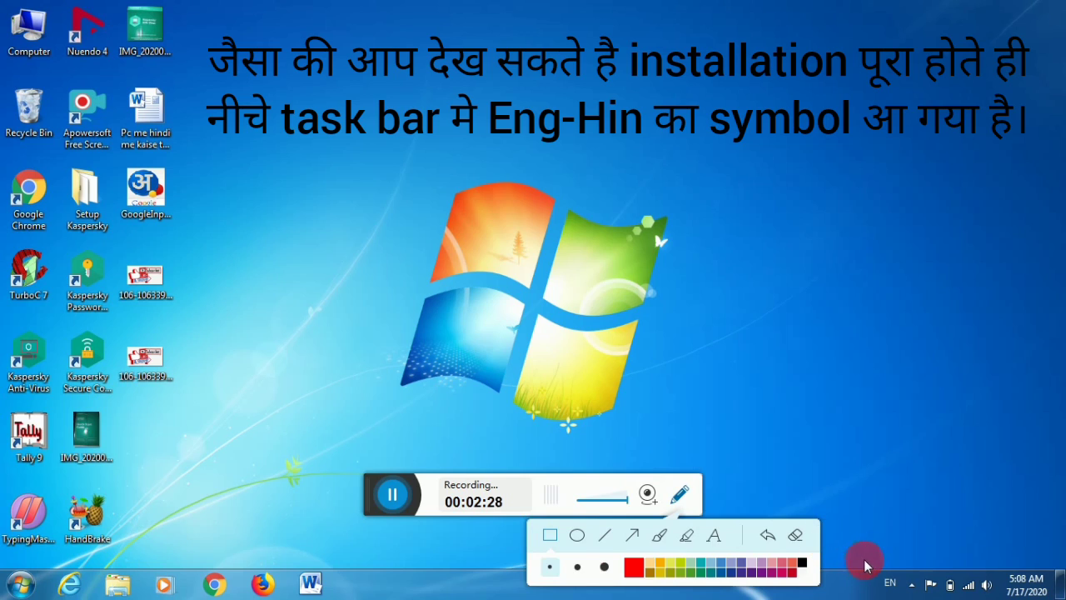
{"action": "mouse_move", "coordinate": [866, 559]}
{"action": "left_mouse_down"}
{"action": "mouse_move", "coordinate": [897, 566]}
{"action": "mouse_move", "coordinate": [902, 591]}
{"action": "left_mouse_up"}
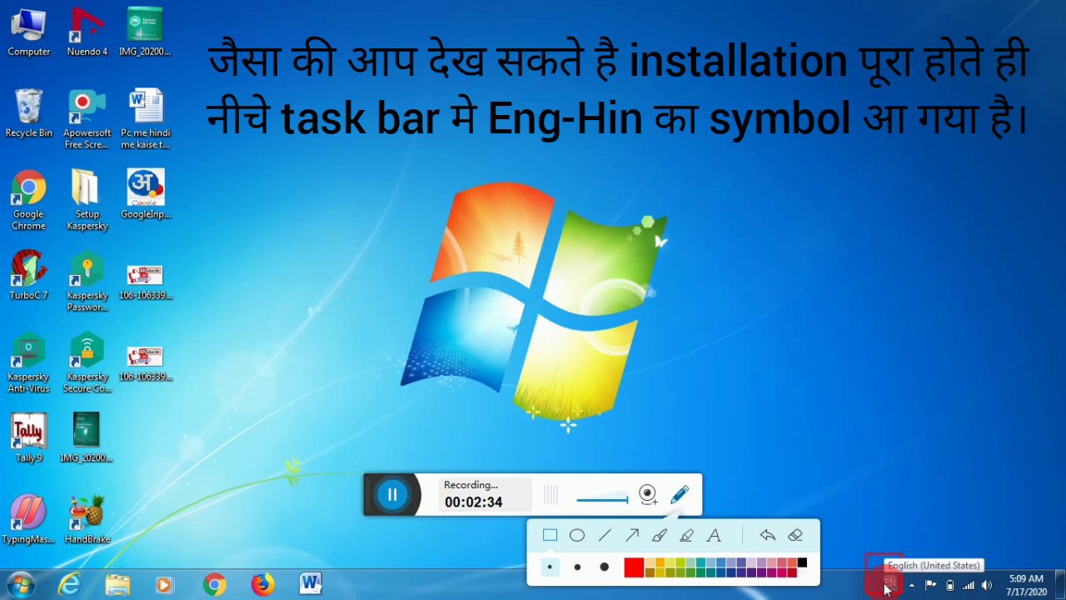
Step: Switch the input language to Hindi (India) and put away the drawing tools
{"action": "left_click", "coordinate": [887, 588]}
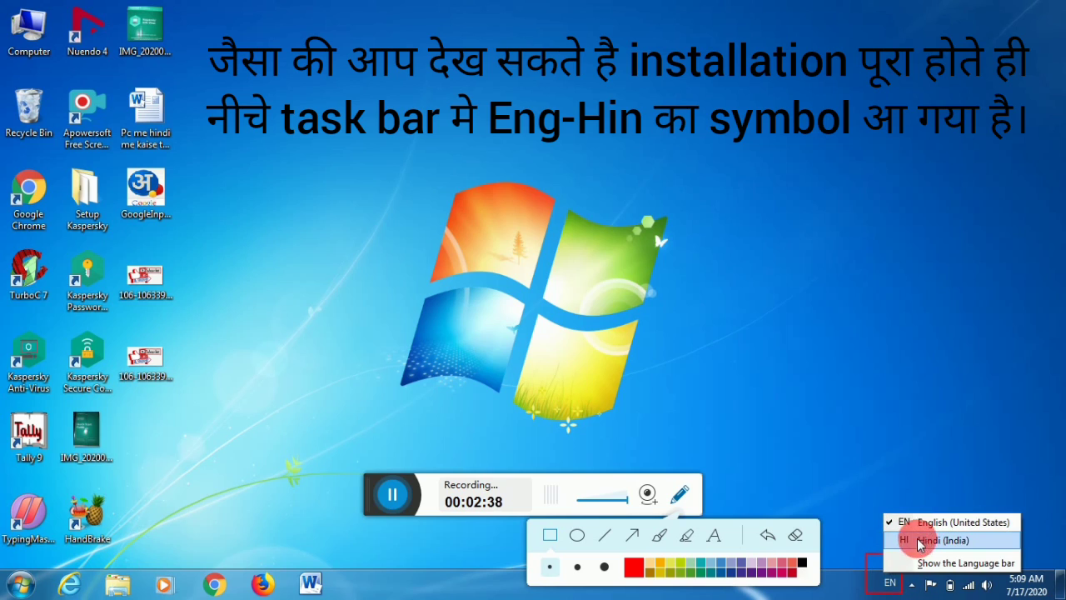
{"action": "left_click", "coordinate": [912, 540]}
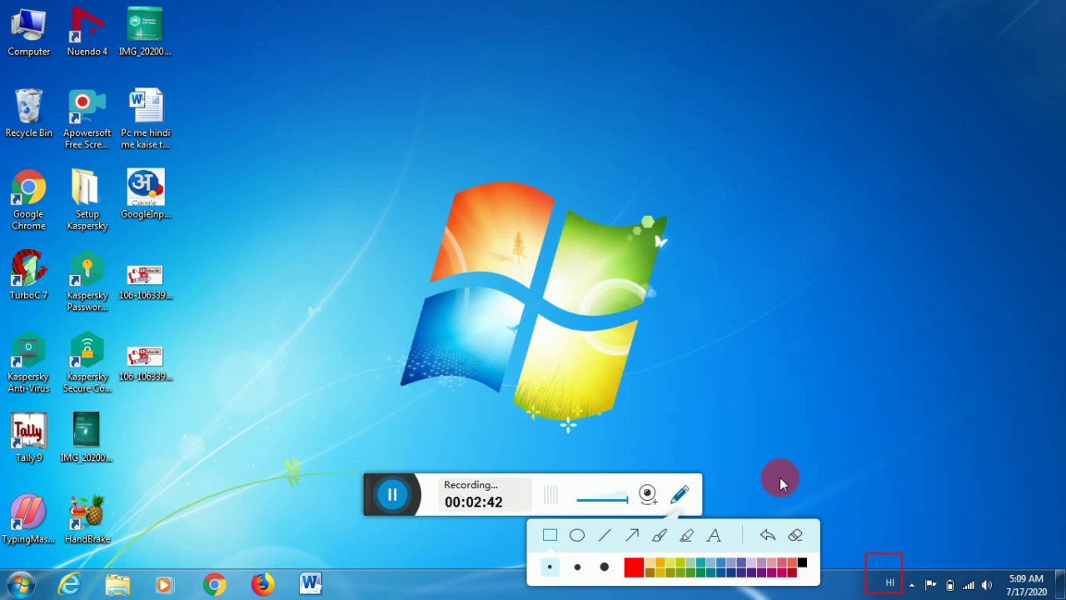
{"action": "left_click", "coordinate": [680, 495]}
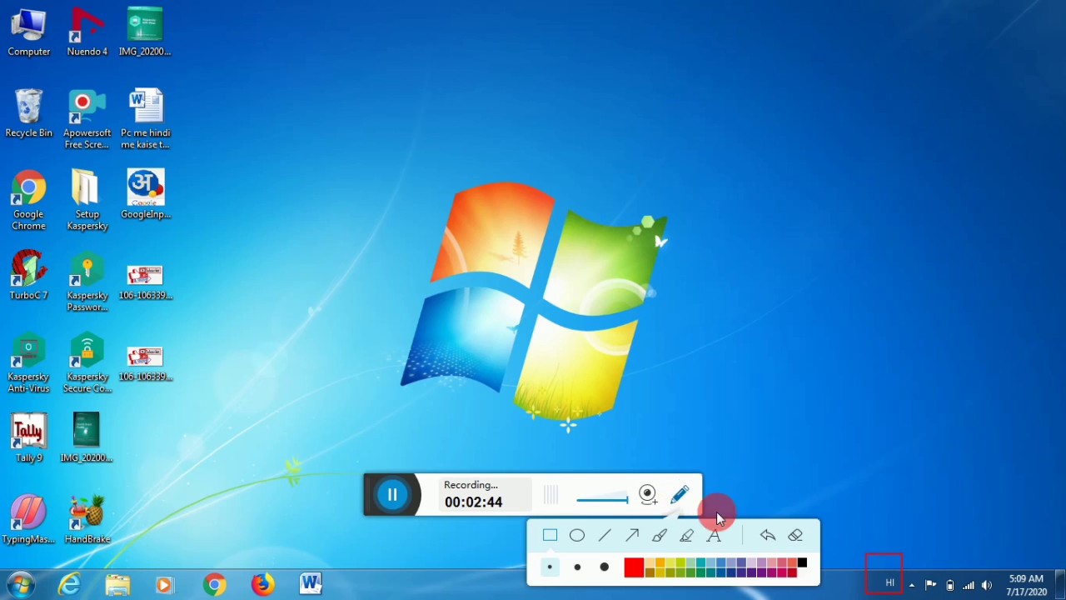
{"action": "left_click", "coordinate": [680, 495]}
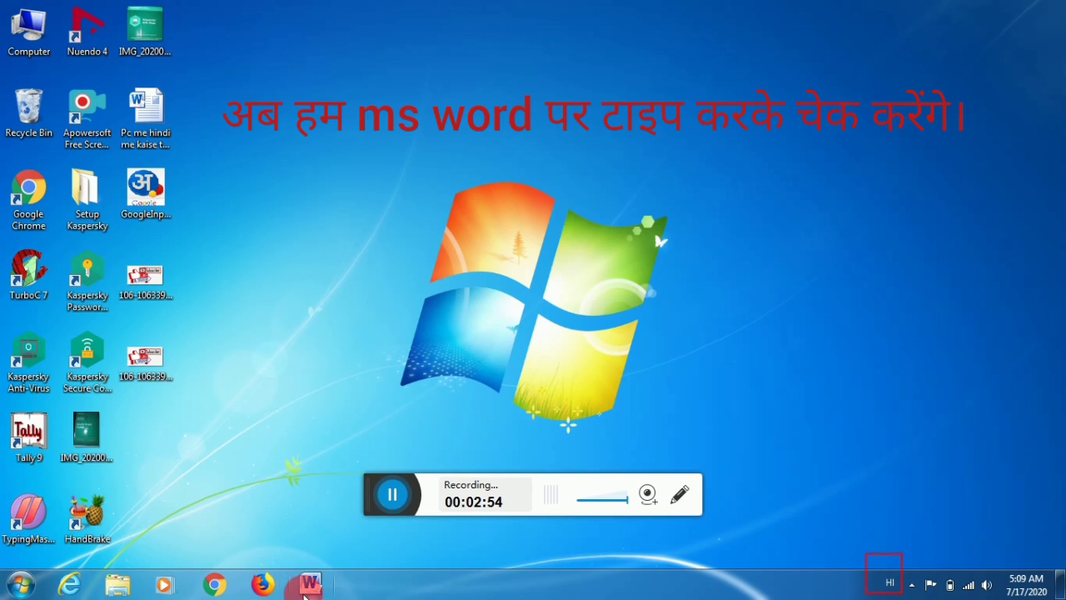
Step: Open Microsoft Word and enter the line "How to install software. \\ English" in the blank document, followed by a new line
{"action": "left_click", "coordinate": [310, 585]}
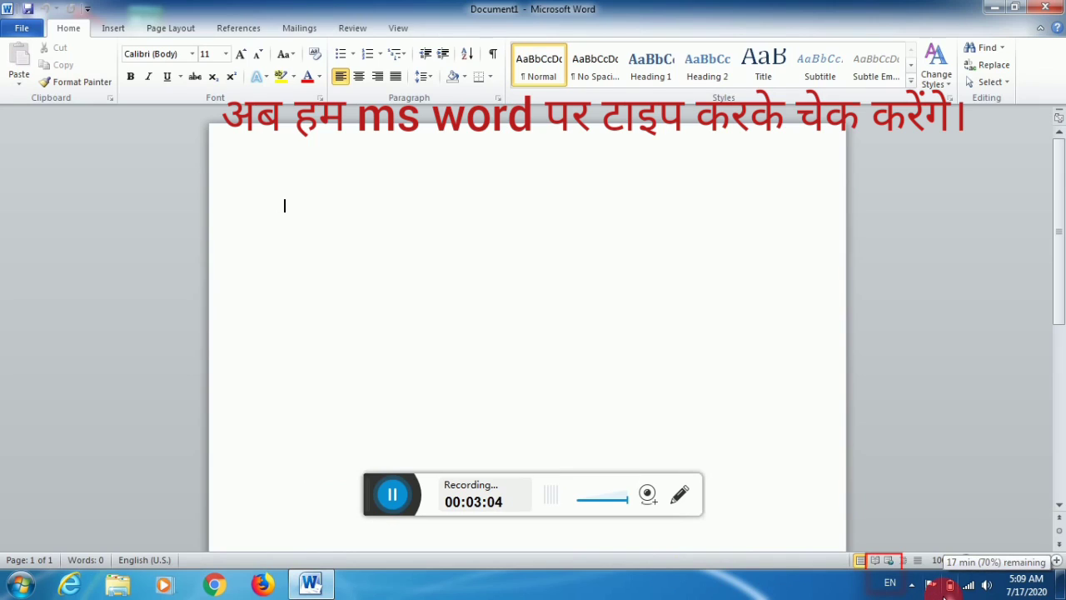
{"action": "type", "text": "h"}
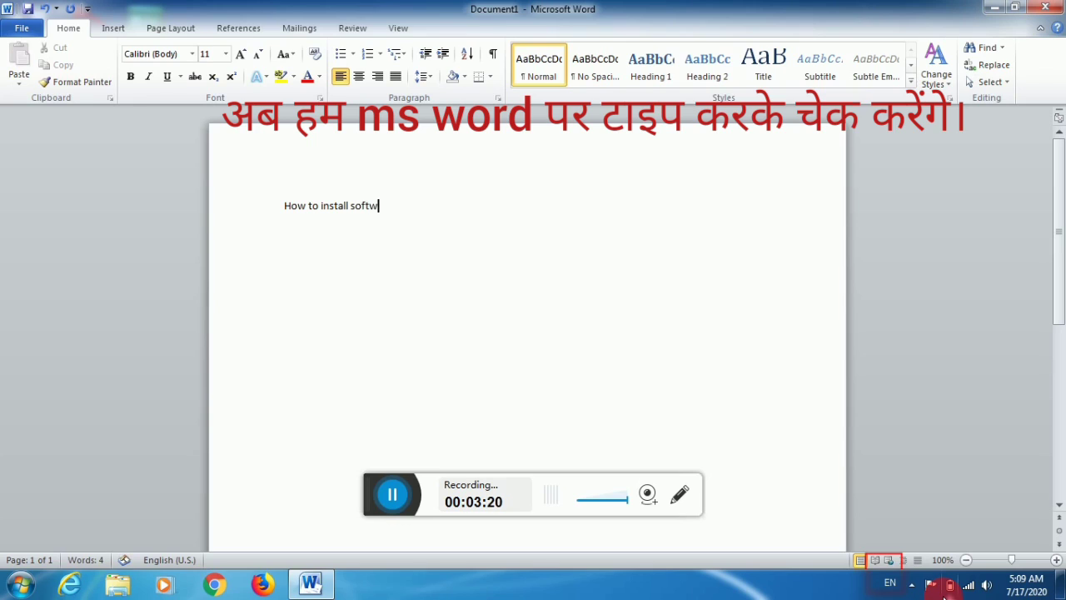
{"action": "type", "text": "a"}
{"action": "type", "text": "re"}
{"action": "type", "text": ".;"}
{"action": "type", "text": "\\\\"}
{"action": "type", "text": " em"}
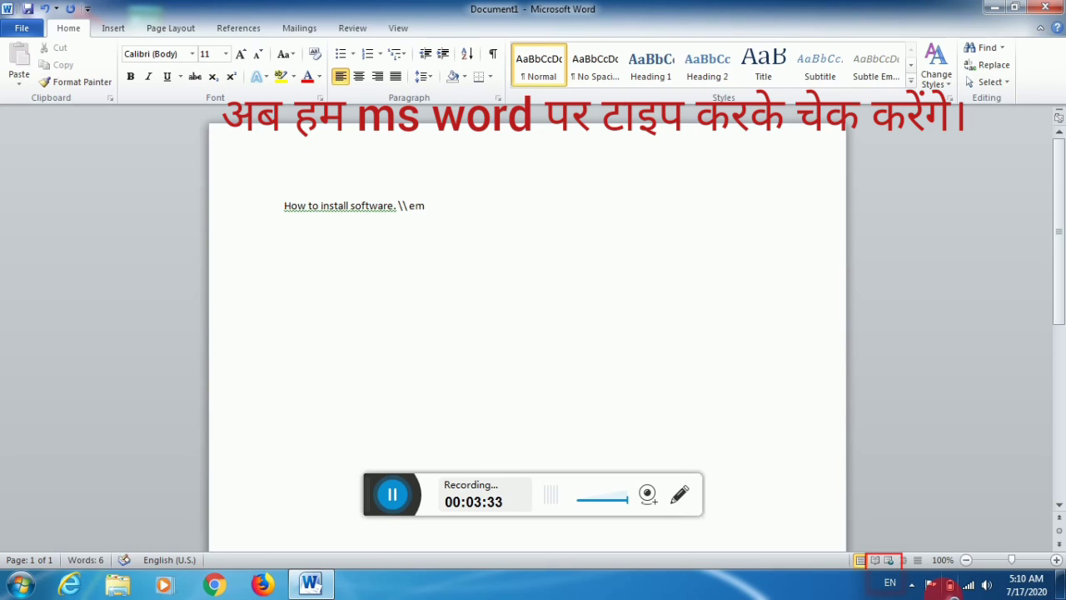
{"action": "key", "text": "BackSpace"}
{"action": "type", "text": "nglish"}
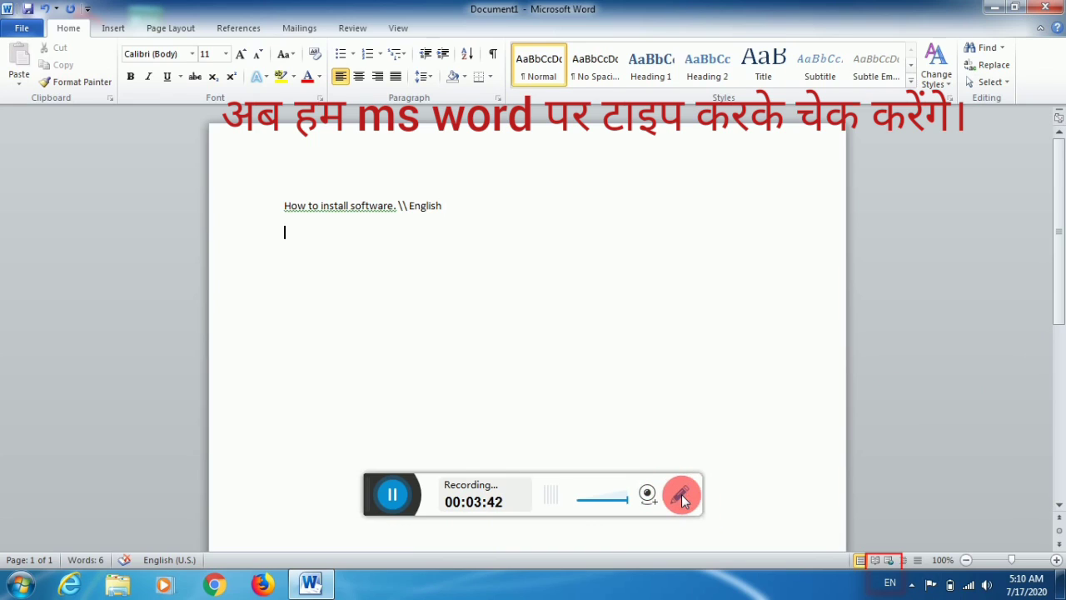
{"action": "key", "text": "alt+shift"}
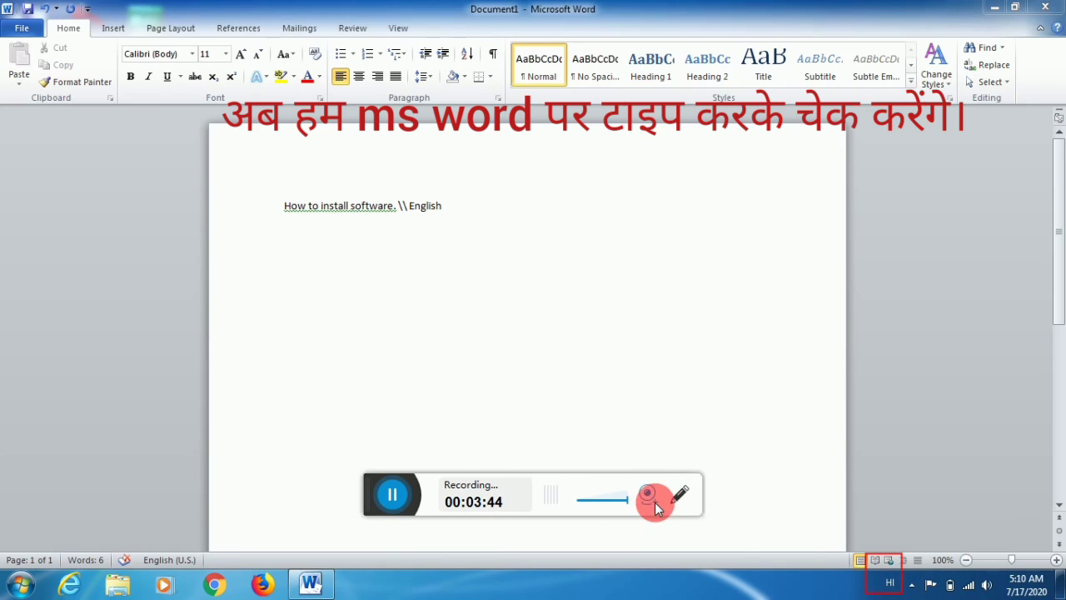
{"action": "left_click", "coordinate": [682, 495]}
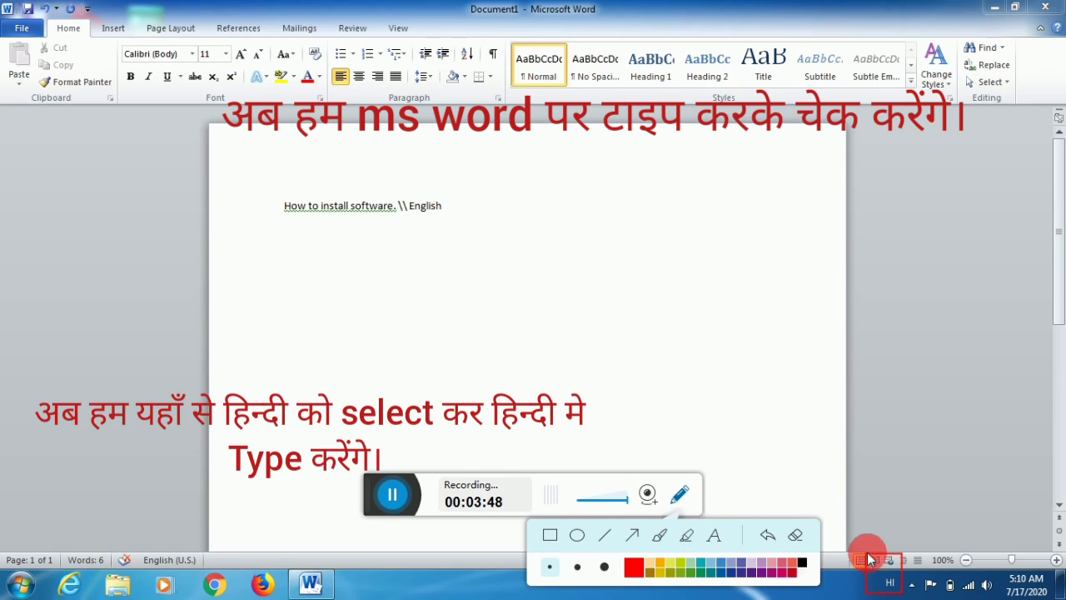
{"action": "key", "text": "alt+shift"}
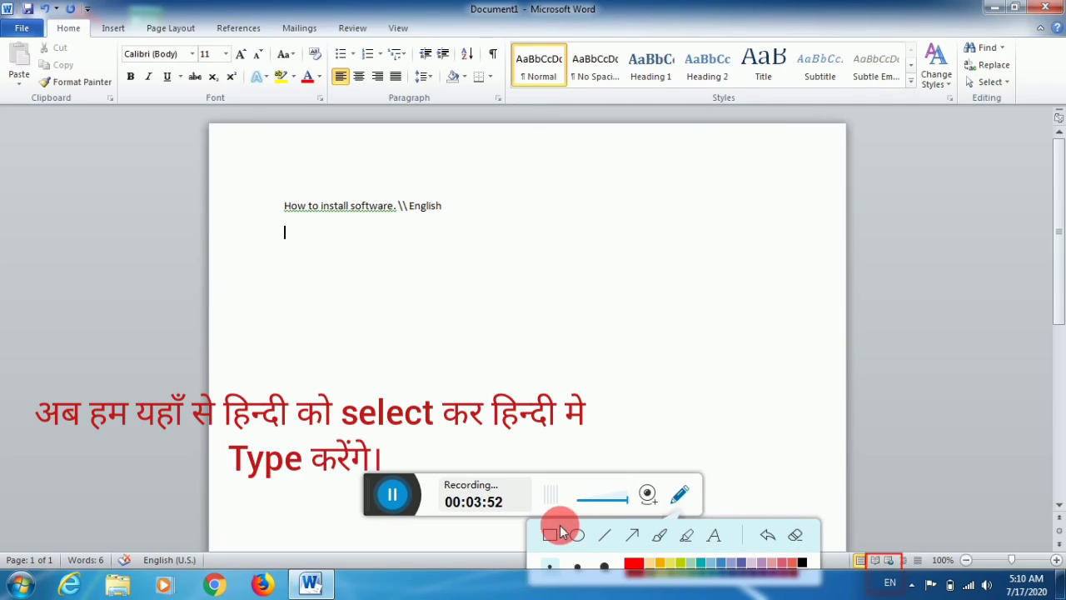
{"action": "scroll", "coordinate": [897, 546], "scroll_direction": "down", "scroll_amount": 8}
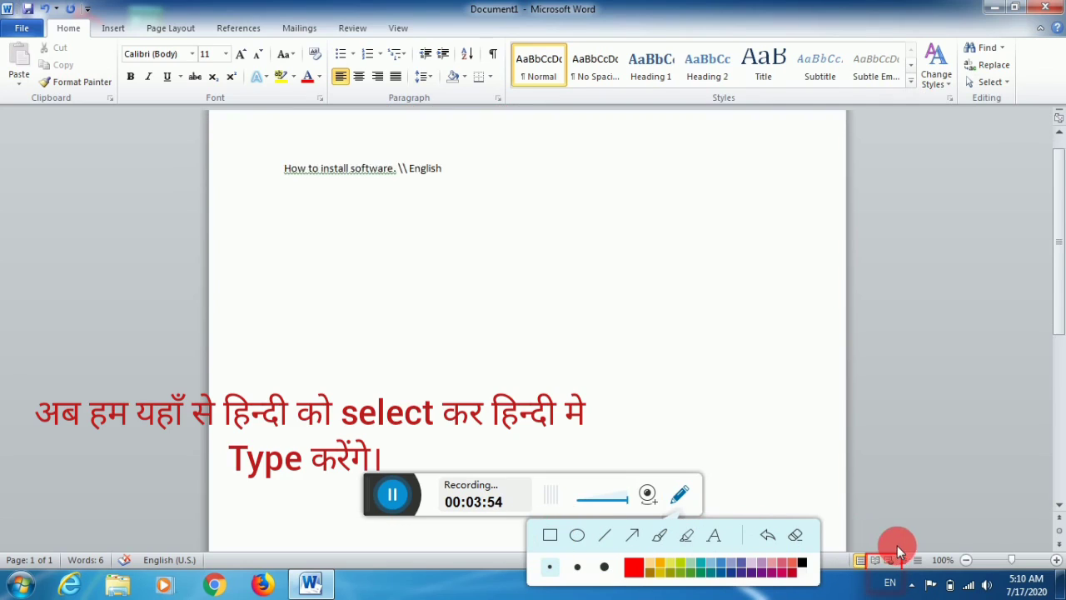
{"action": "scroll", "coordinate": [750, 424], "scroll_direction": "up", "scroll_amount": 8}
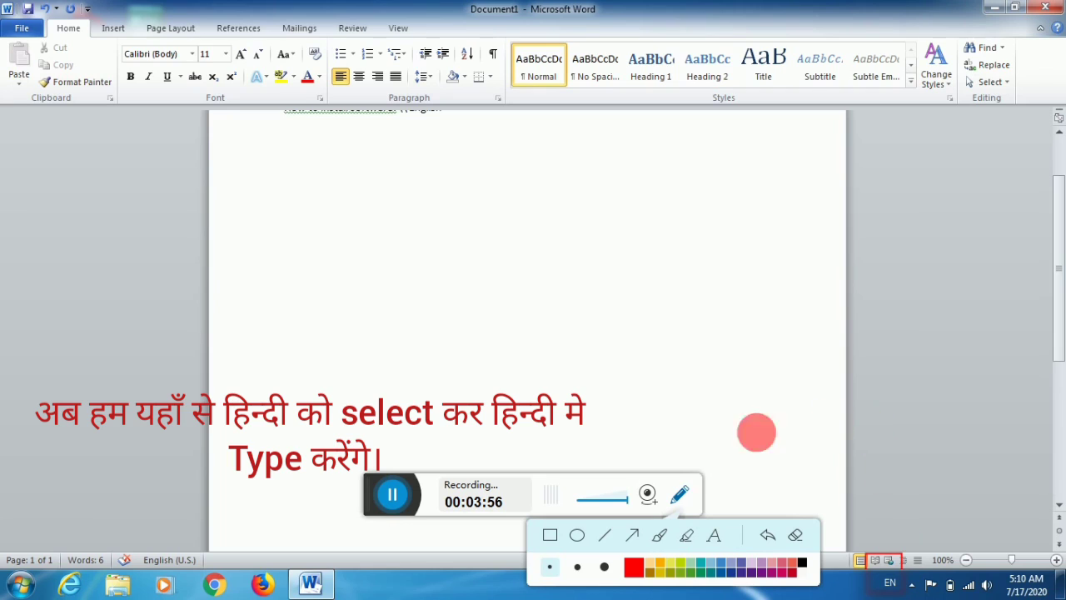
{"action": "left_click", "coordinate": [373, 253]}
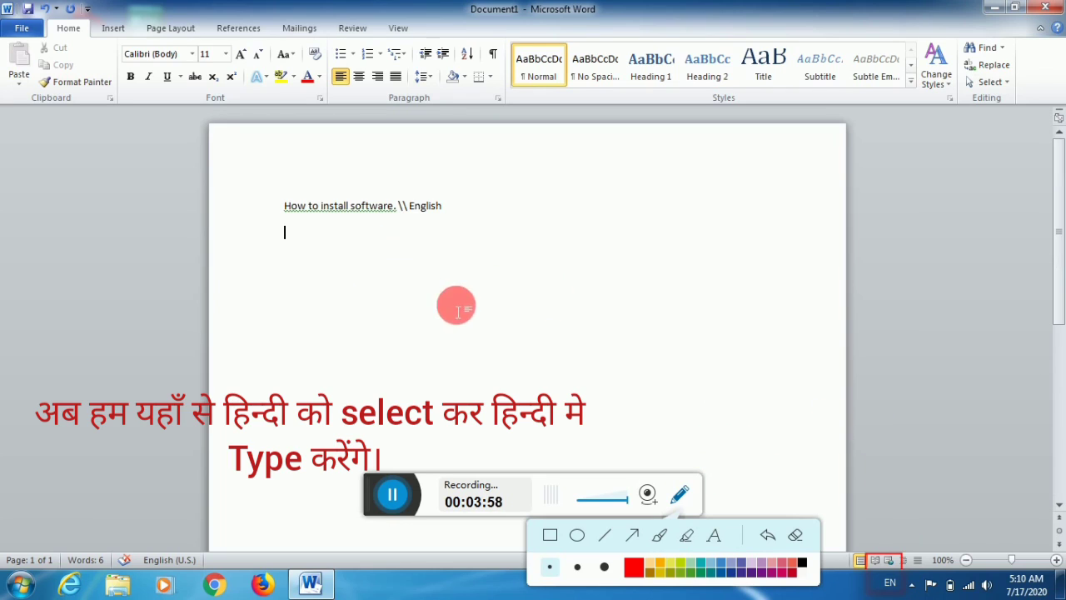
{"action": "key", "text": "alt+shift"}
{"action": "left_click", "coordinate": [681, 496]}
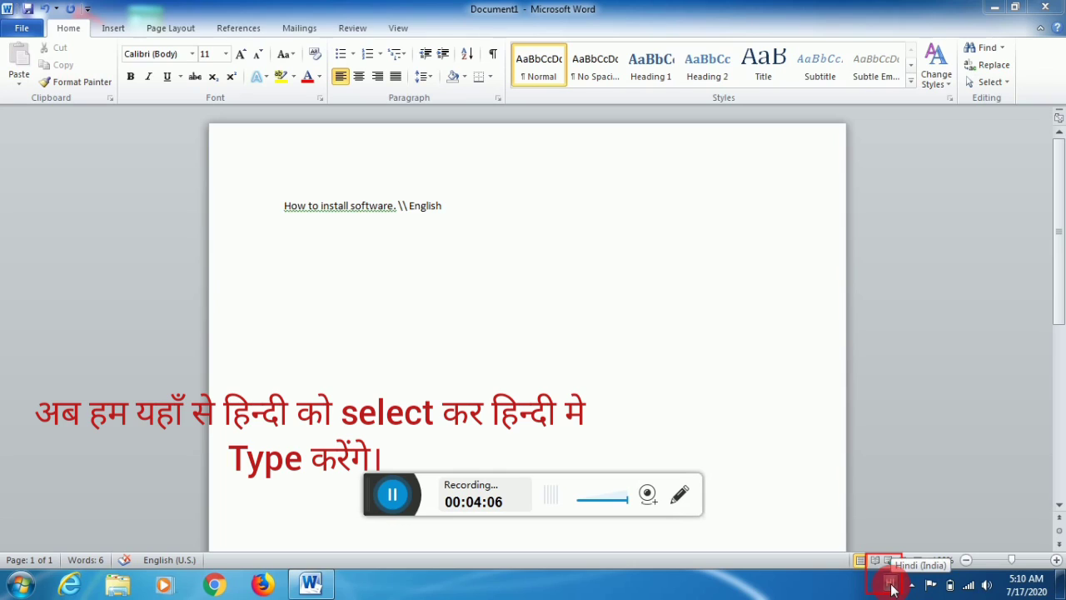
Step: Enter "hum" on the document's second line, and cancel closing the unsaved document
{"action": "left_click", "coordinate": [292, 241]}
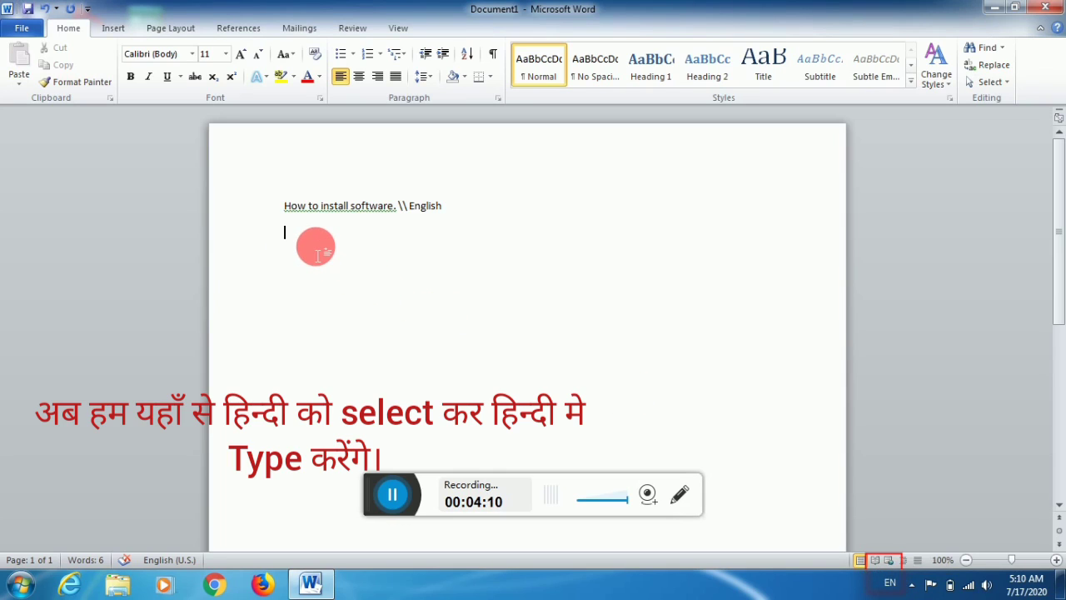
{"action": "type", "text": "hum"}
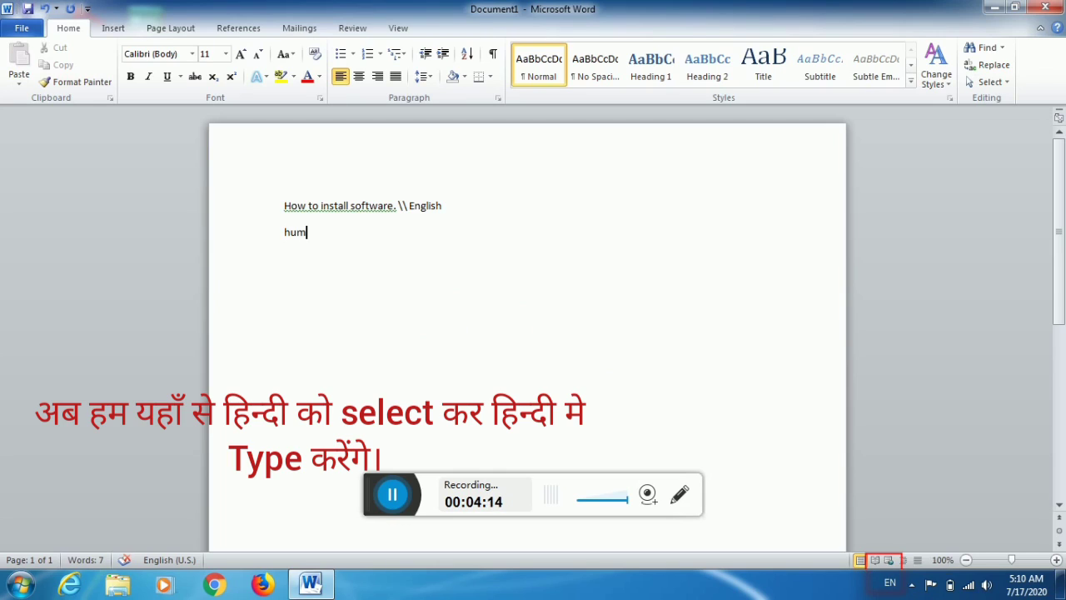
{"action": "left_click", "coordinate": [1046, 9]}
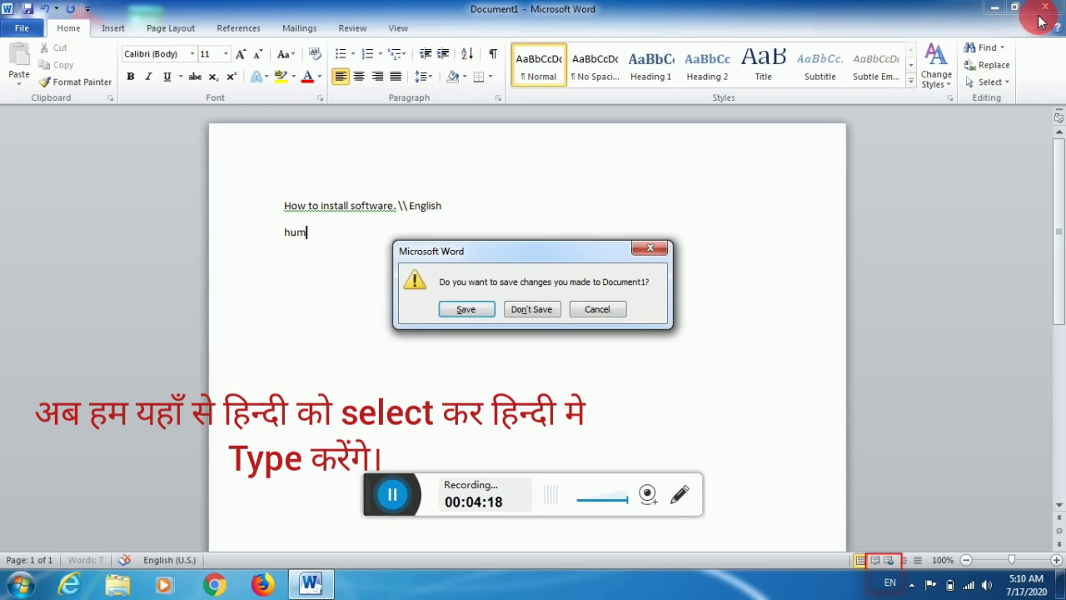
{"action": "left_click", "coordinate": [650, 248]}
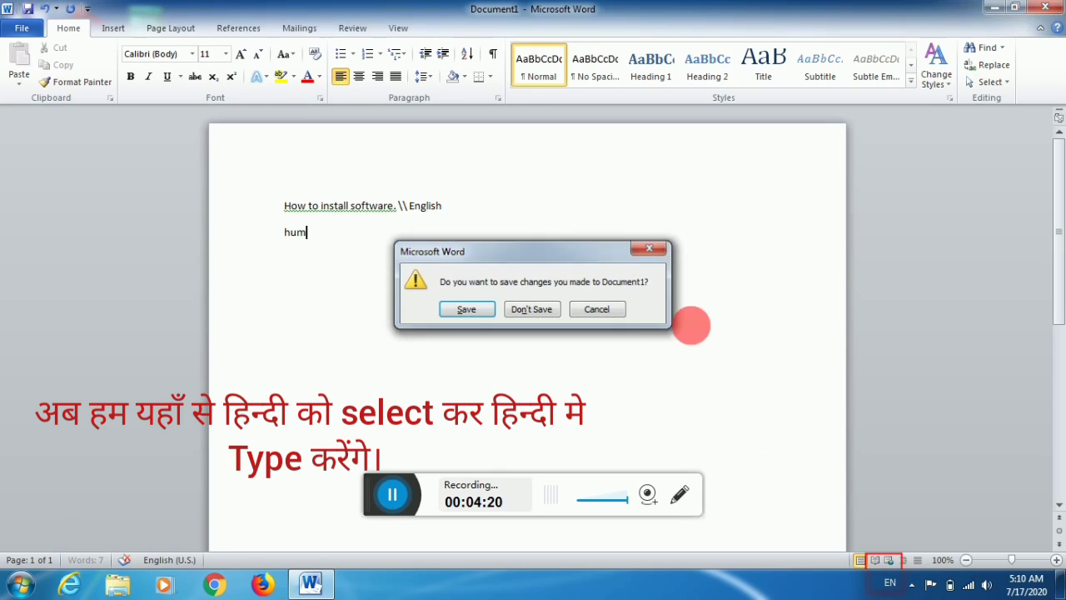
Step: Switch the input language to Hindi (India) in the document and delete the word "hum" from the second line
{"action": "left_click", "coordinate": [890, 583]}
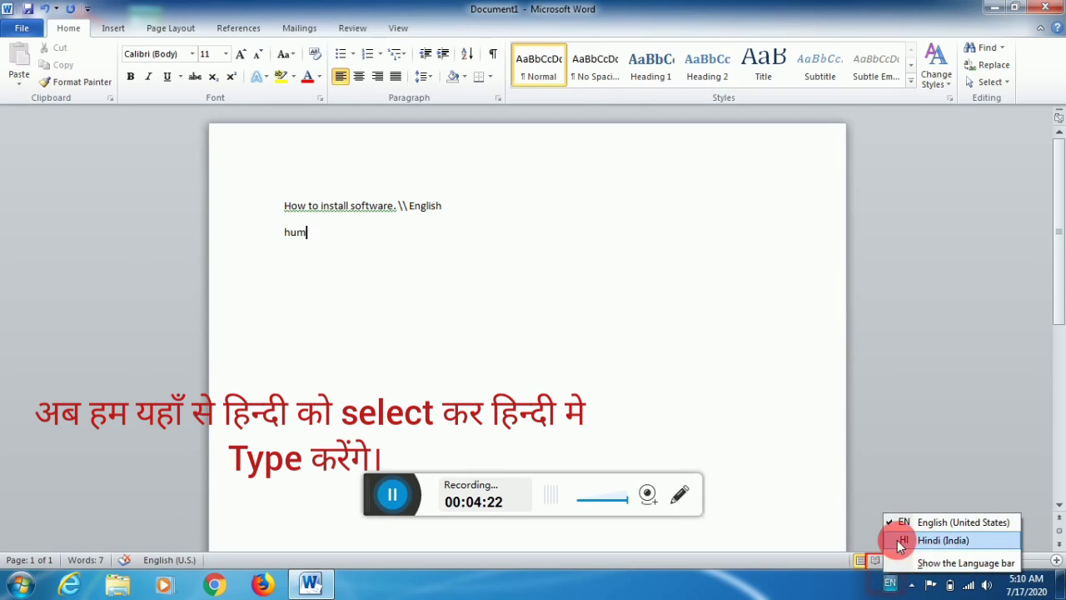
{"action": "left_click", "coordinate": [935, 540]}
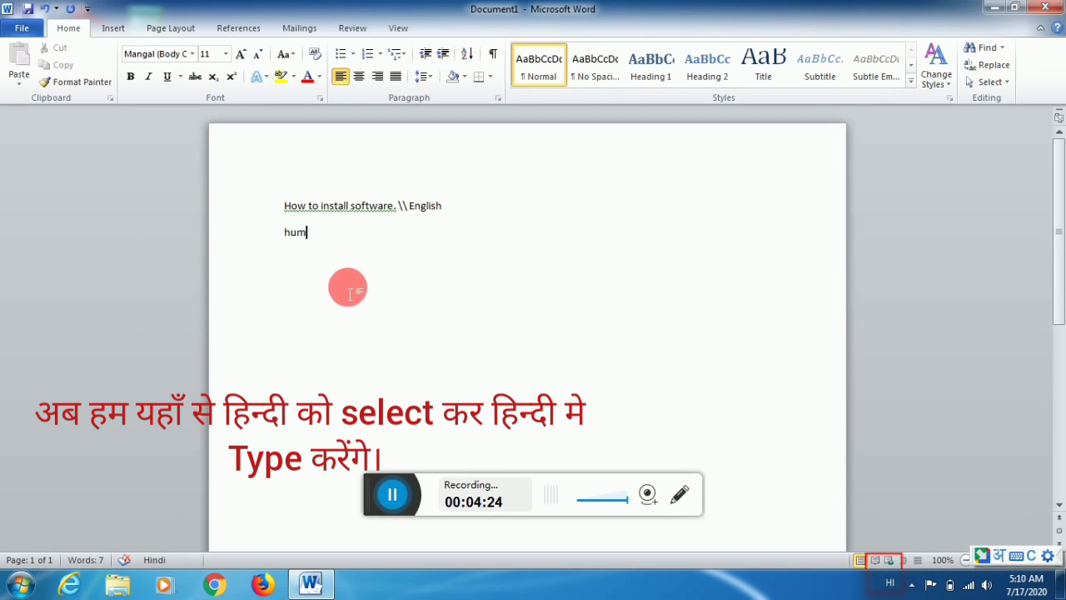
{"action": "key", "text": "BackSpace"}
{"action": "key", "text": "BackSpace"}
{"action": "key", "text": "BackSpace"}
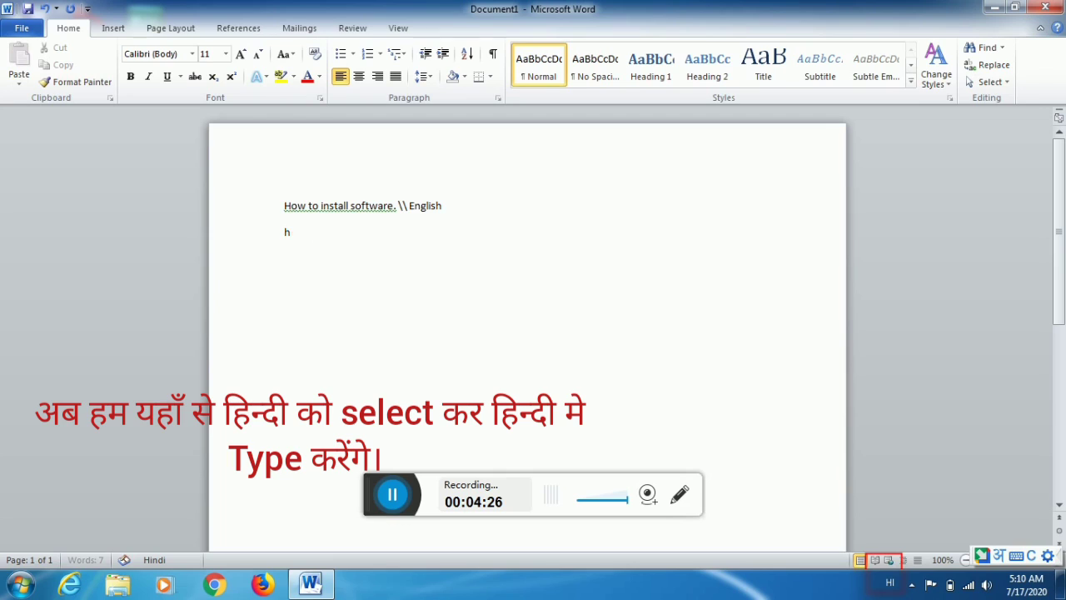
Step: Write "हम सभी ये जानते है" on the second line by transliterating "hum sabhi ye jante hai", accepting the first suggestion for the last word
{"action": "type", "text": "hu"}
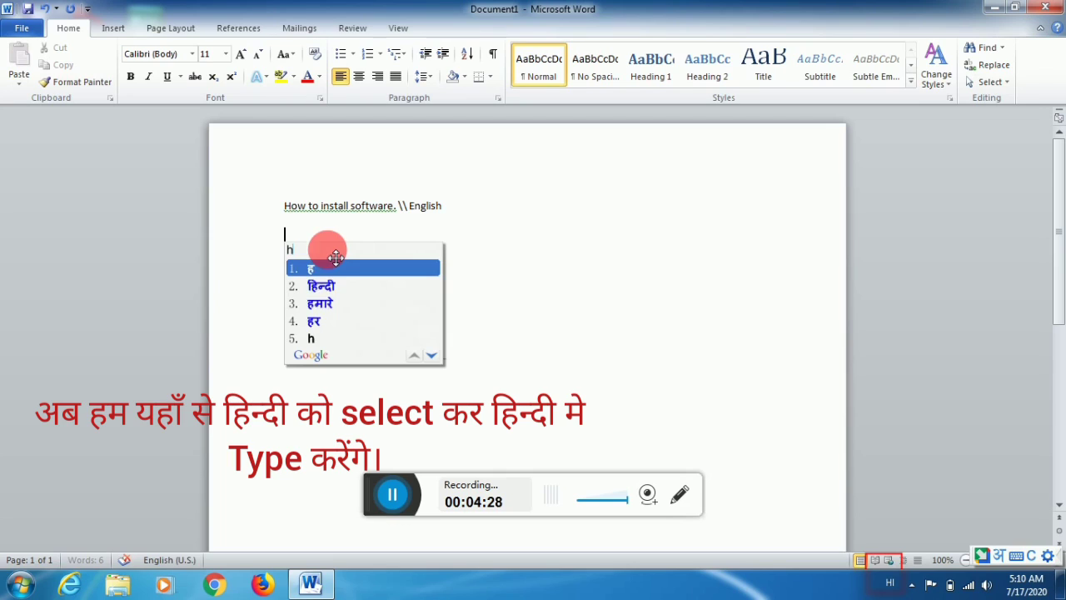
{"action": "type", "text": "m "}
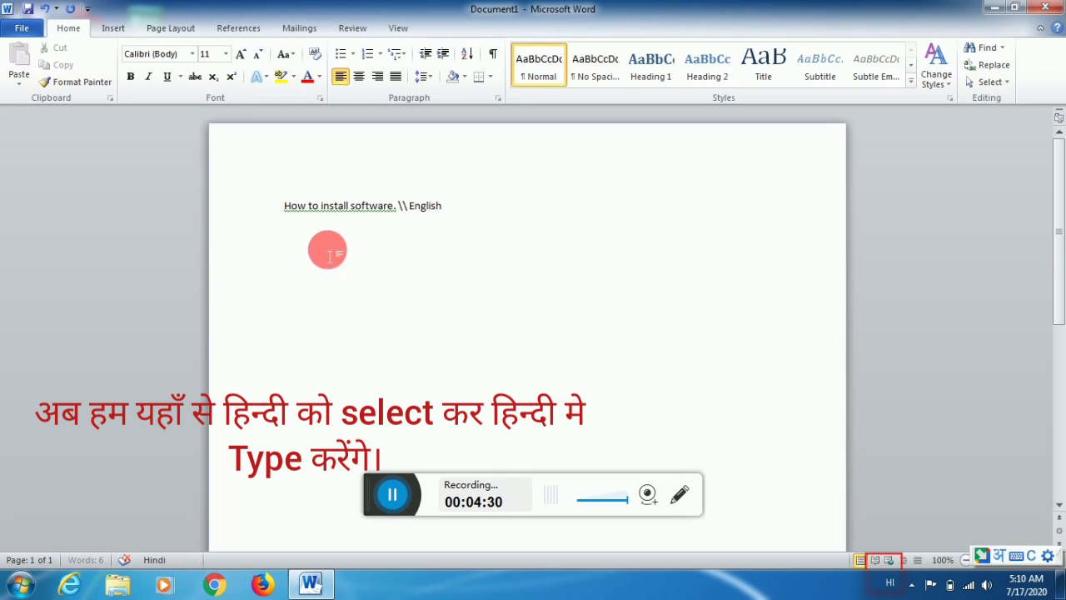
{"action": "type", "text": "sabhi"}
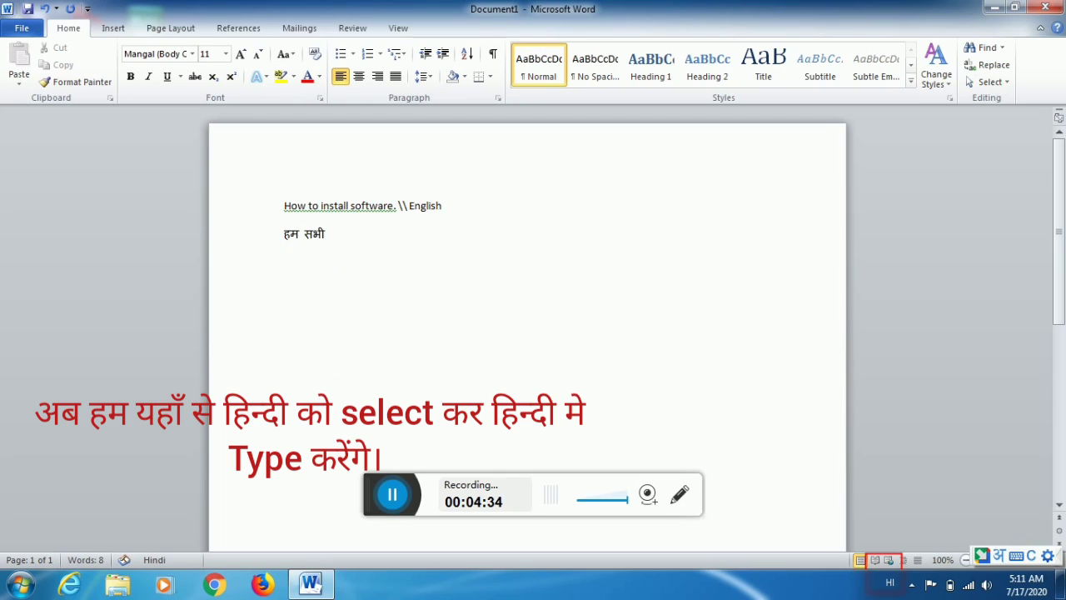
{"action": "type", "text": " ye jante hai"}
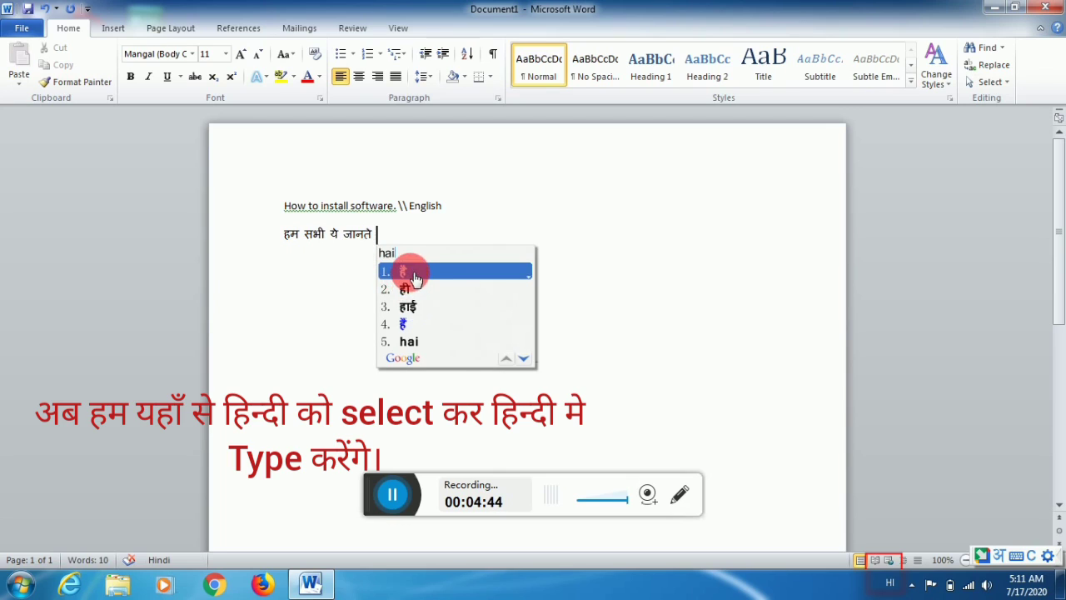
{"action": "left_click", "coordinate": [414, 273]}
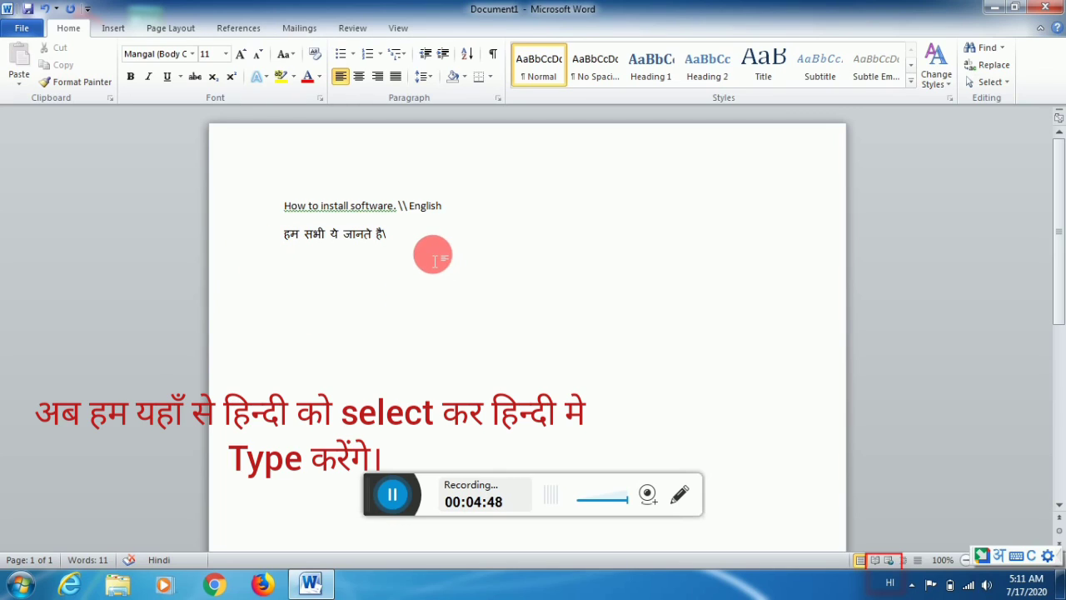
Step: Add "\\" after the Hindi sentence and transliterate "Hindi" using the suggestion हिंदी
{"action": "type", "text": "\\\\"}
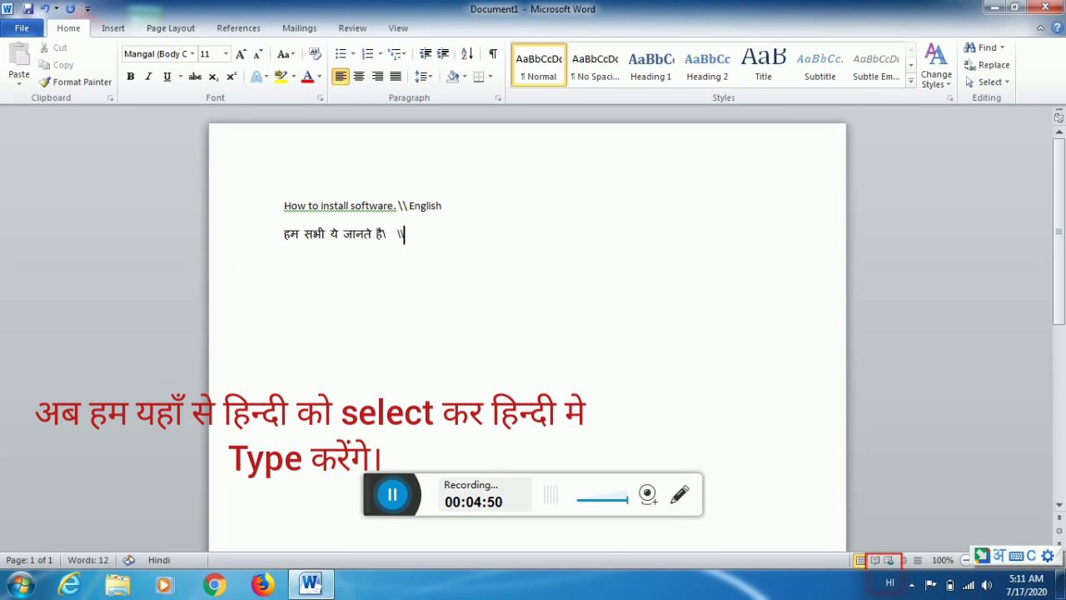
{"action": "type", "text": "Hindi"}
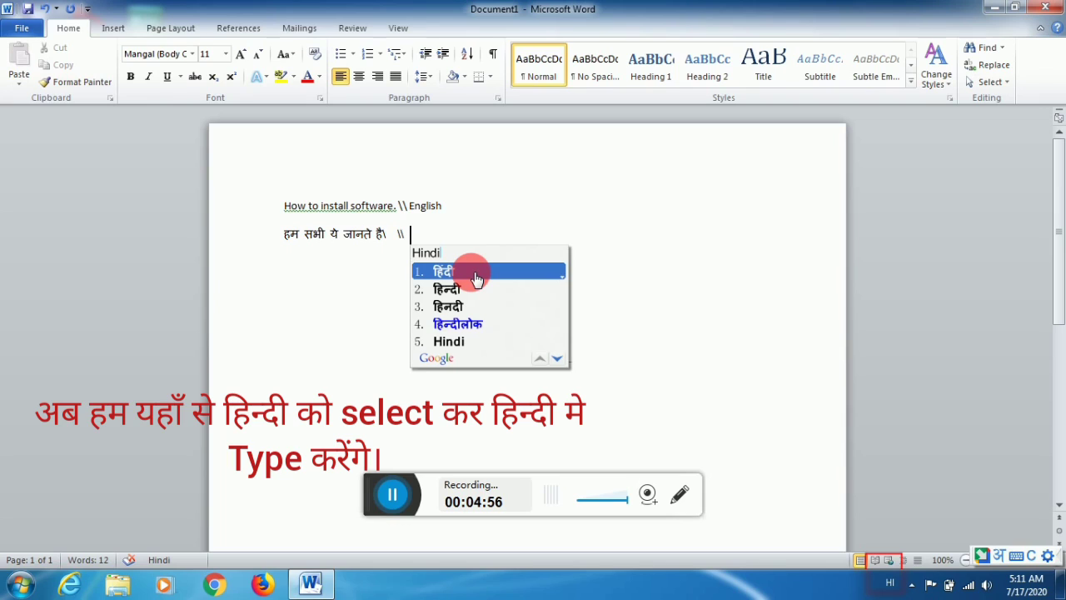
{"action": "left_click", "coordinate": [476, 278]}
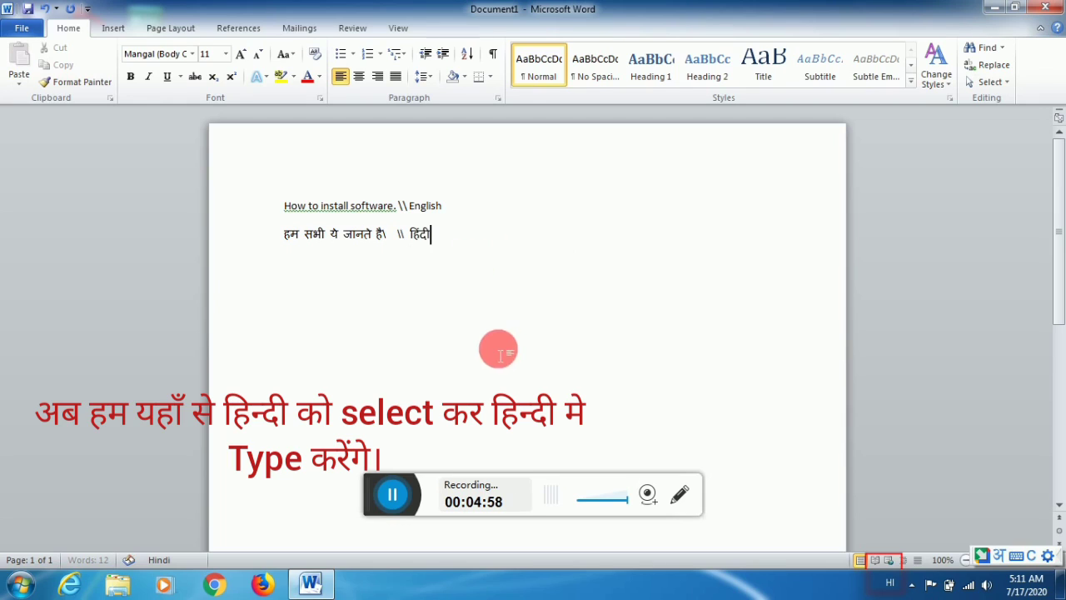